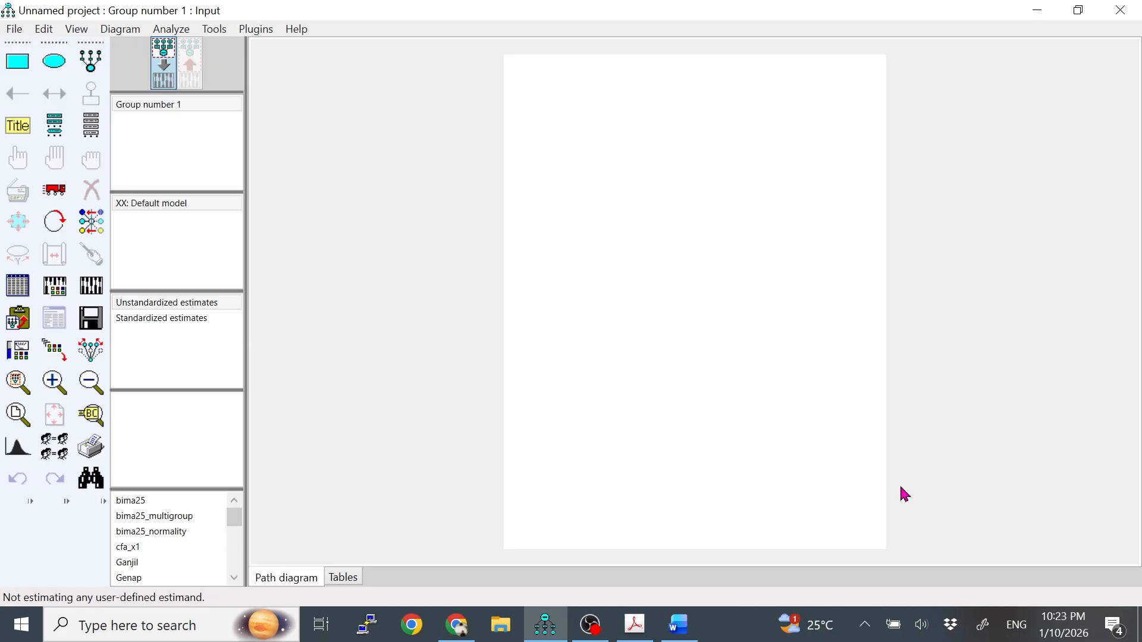
click(591, 625)
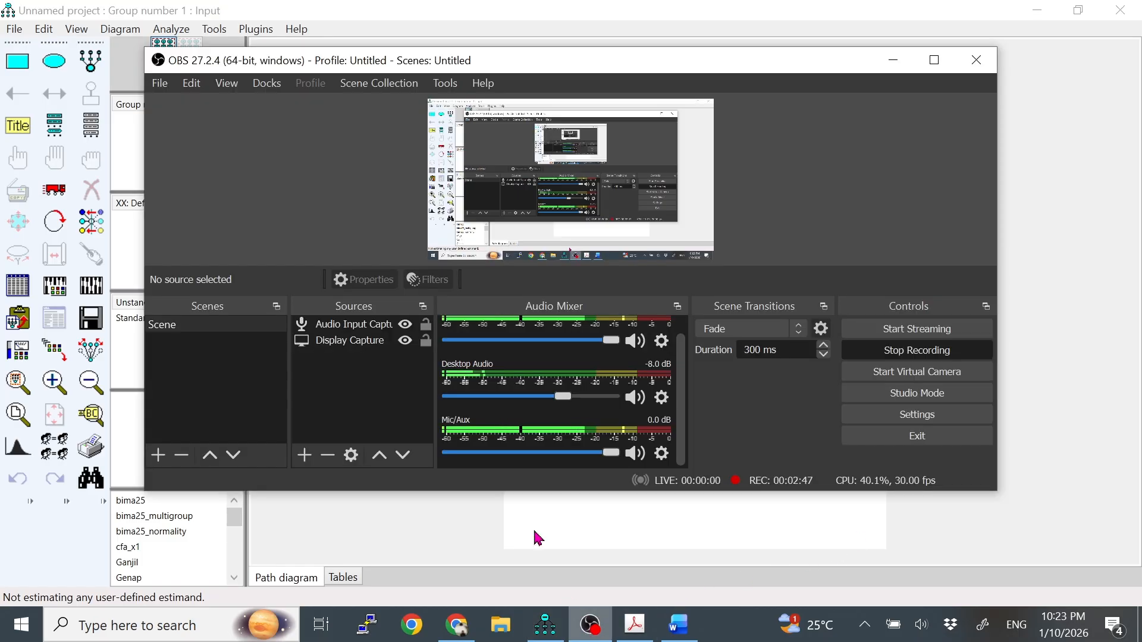
click(590, 625)
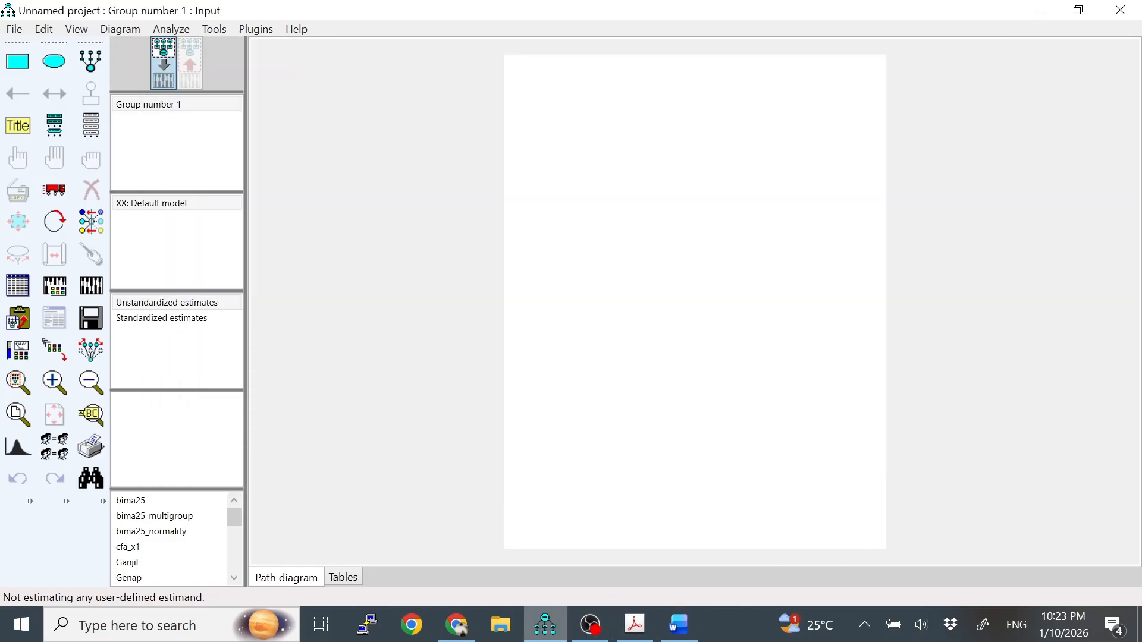
Switch to the PDF to review the reference model with X1, X2, Z and Y, and return to the AMOS project.
click(648, 625)
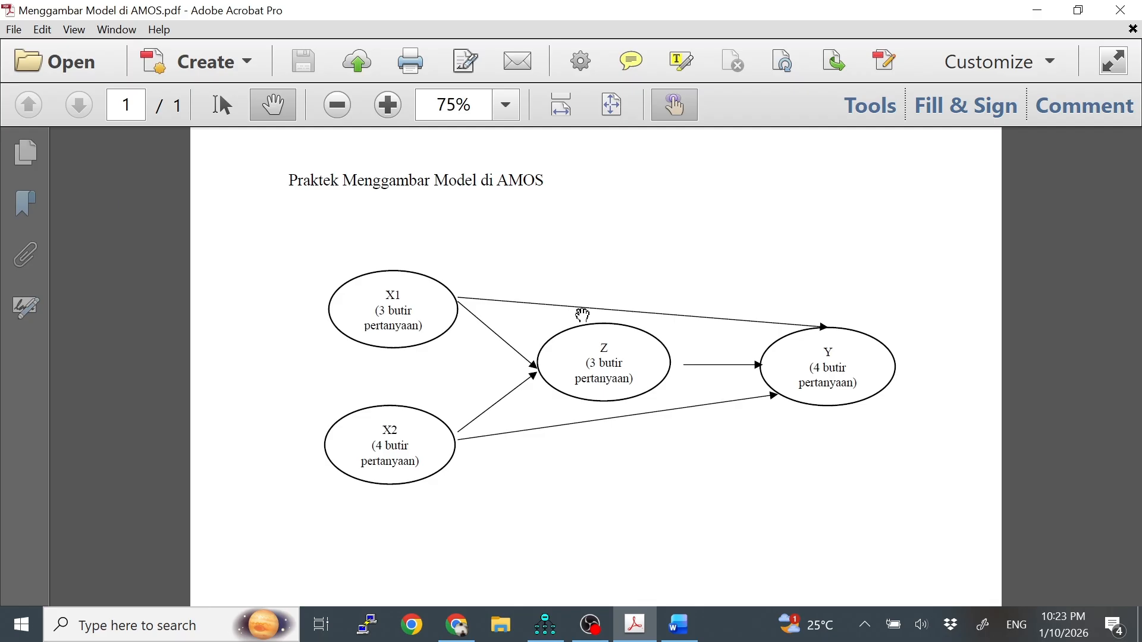
click(545, 625)
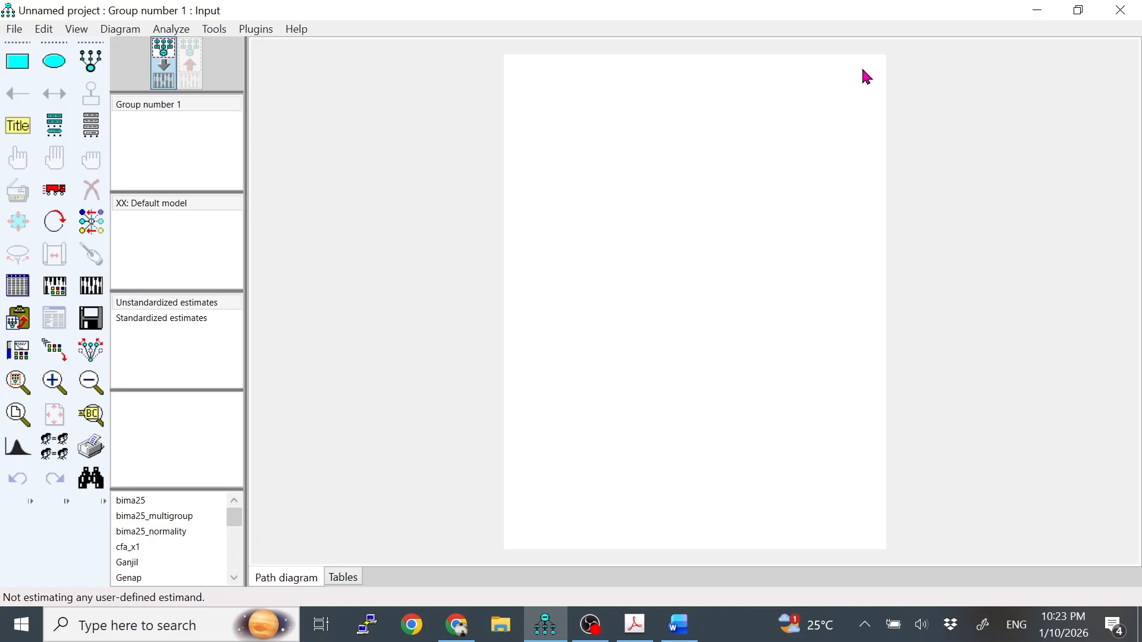
Set the diagram's paper size to Landscape - Legal in the interface properties and apply it.
click(75, 31)
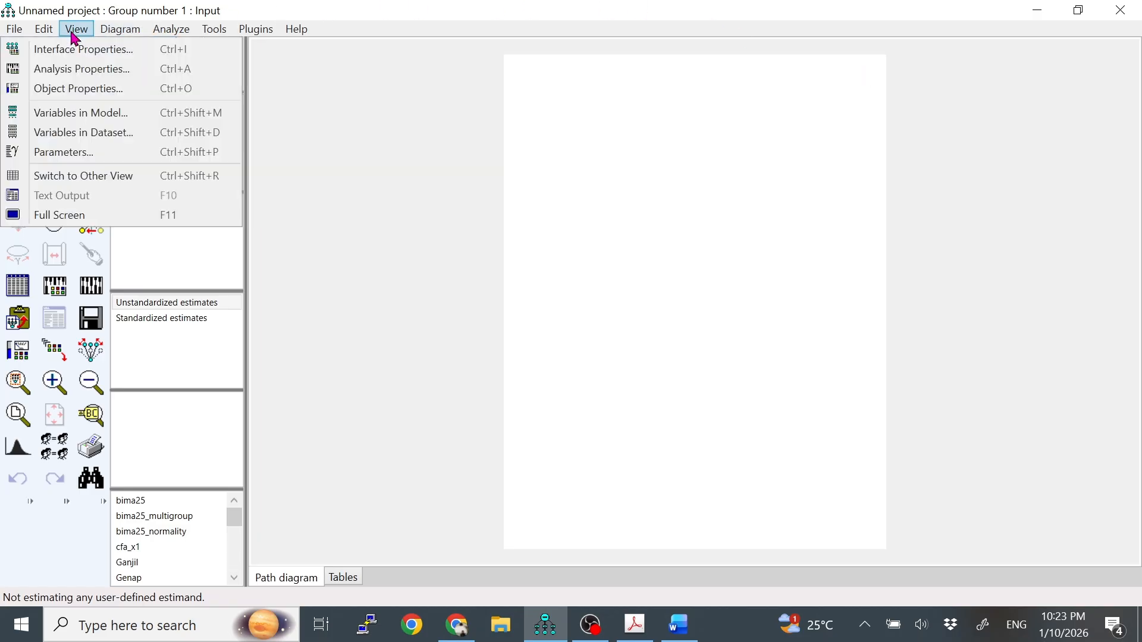
click(118, 57)
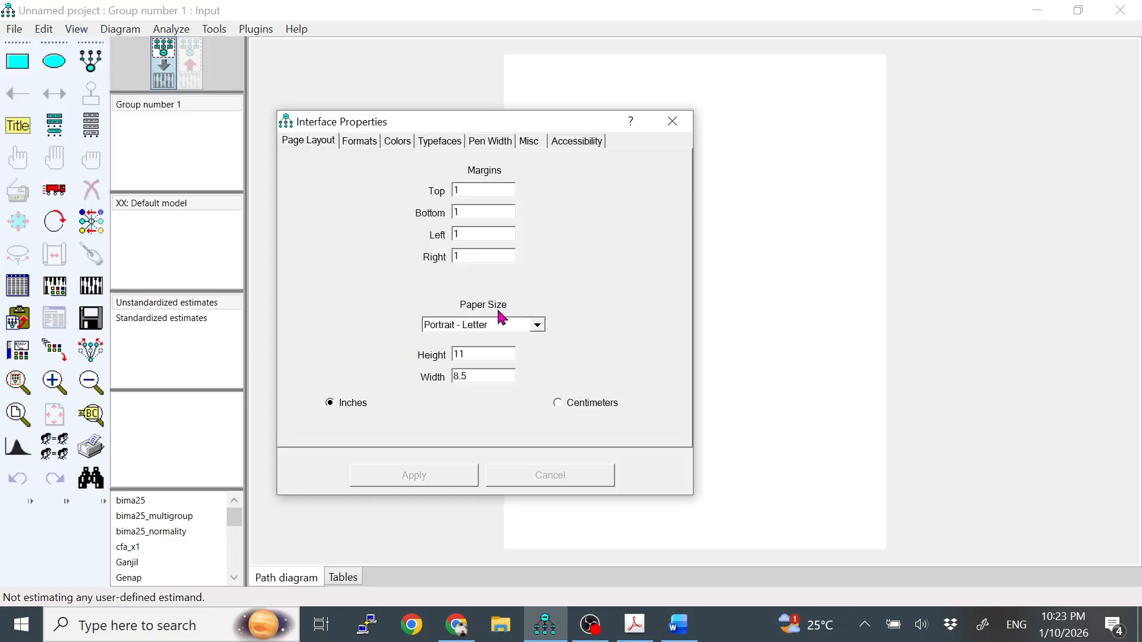
click(537, 326)
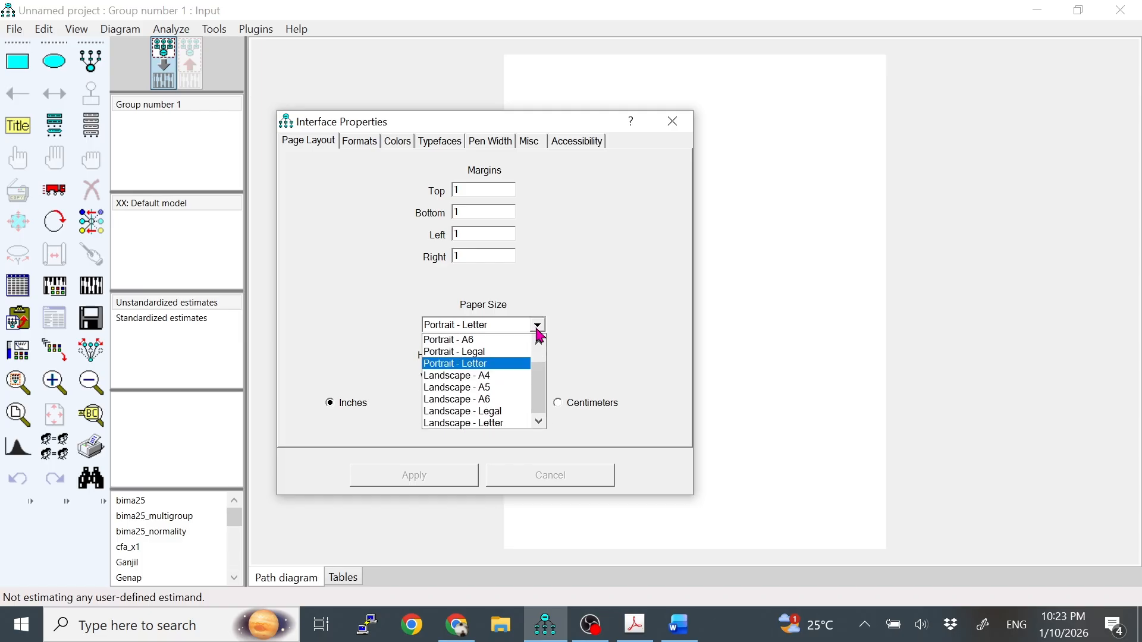
click(511, 412)
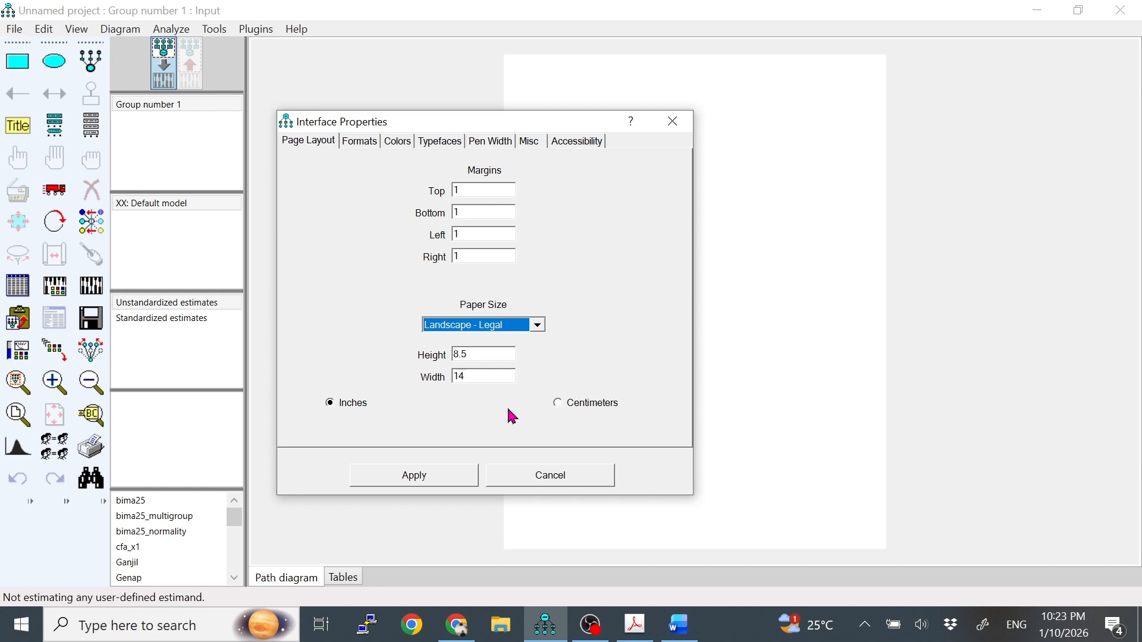
click(442, 476)
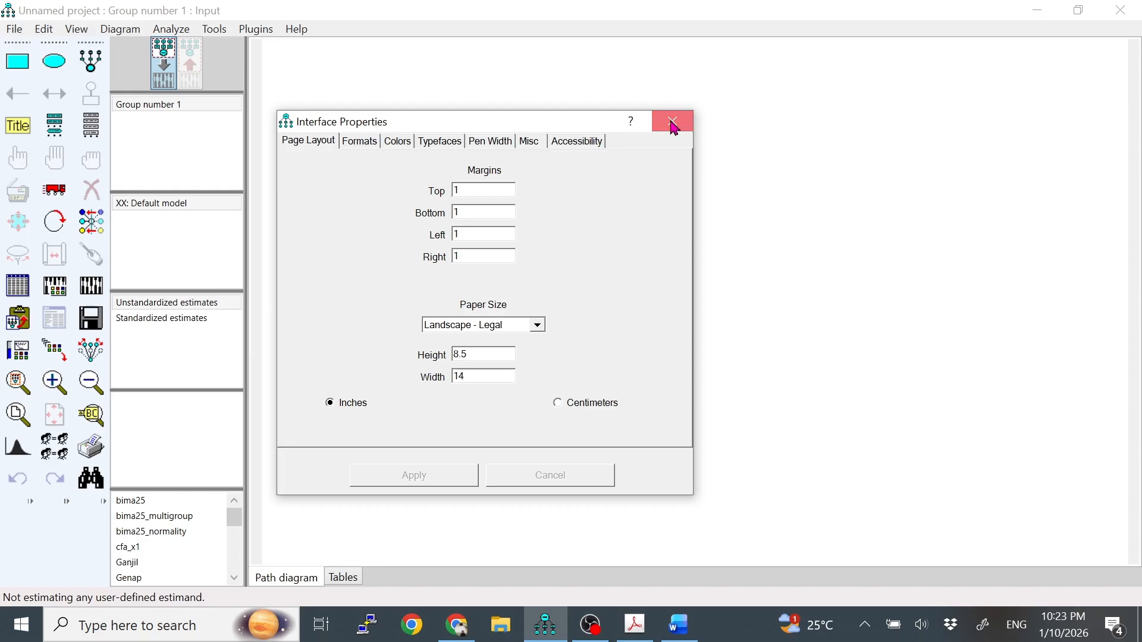
click(671, 122)
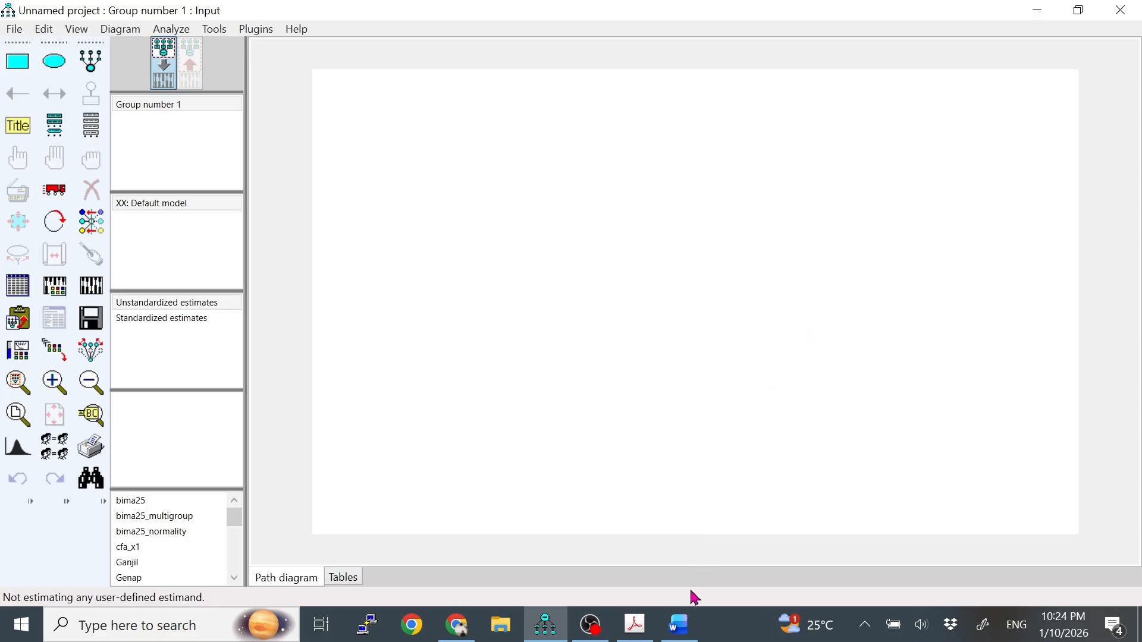
Check X1 in the PDF model and draw its latent variable with three indicators in the page's upper-left area.
click(634, 624)
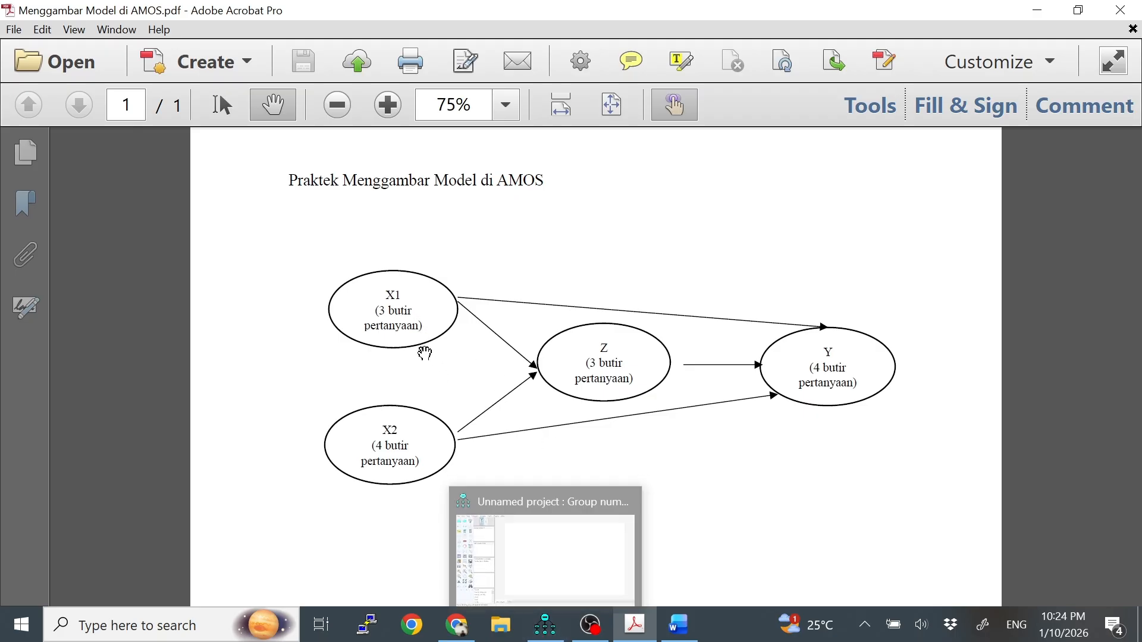
click(553, 639)
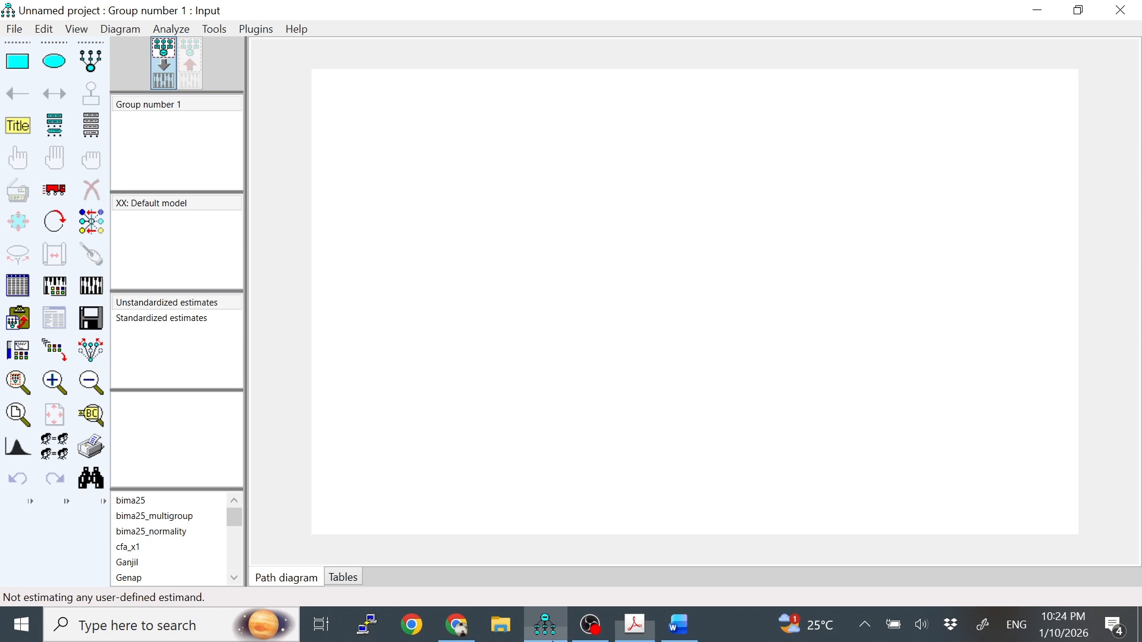
click(94, 69)
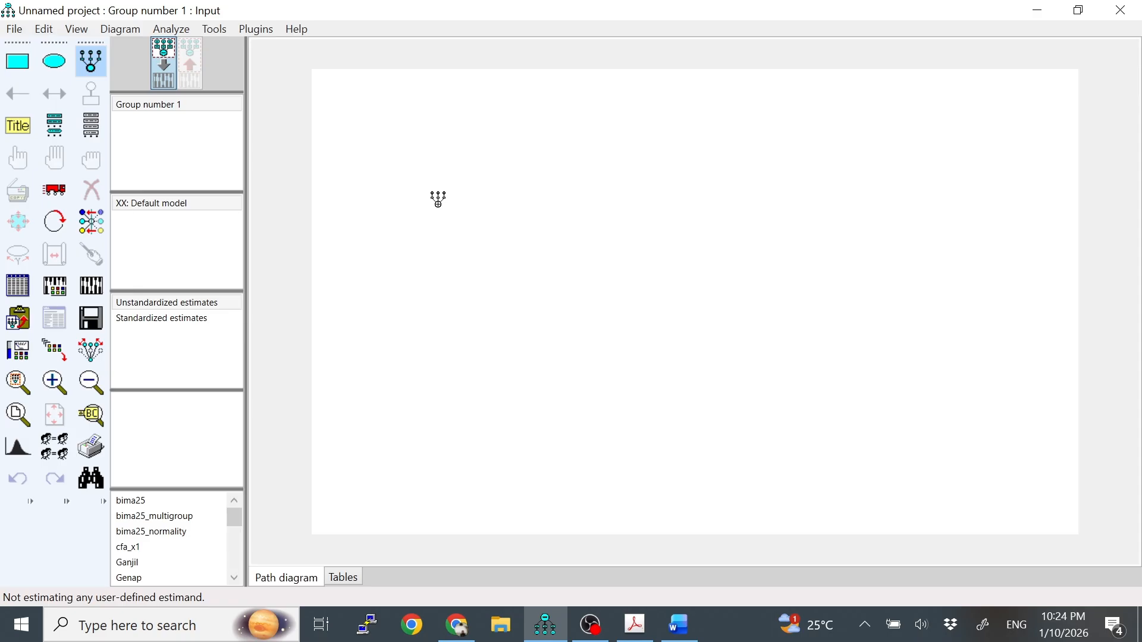
click(438, 204)
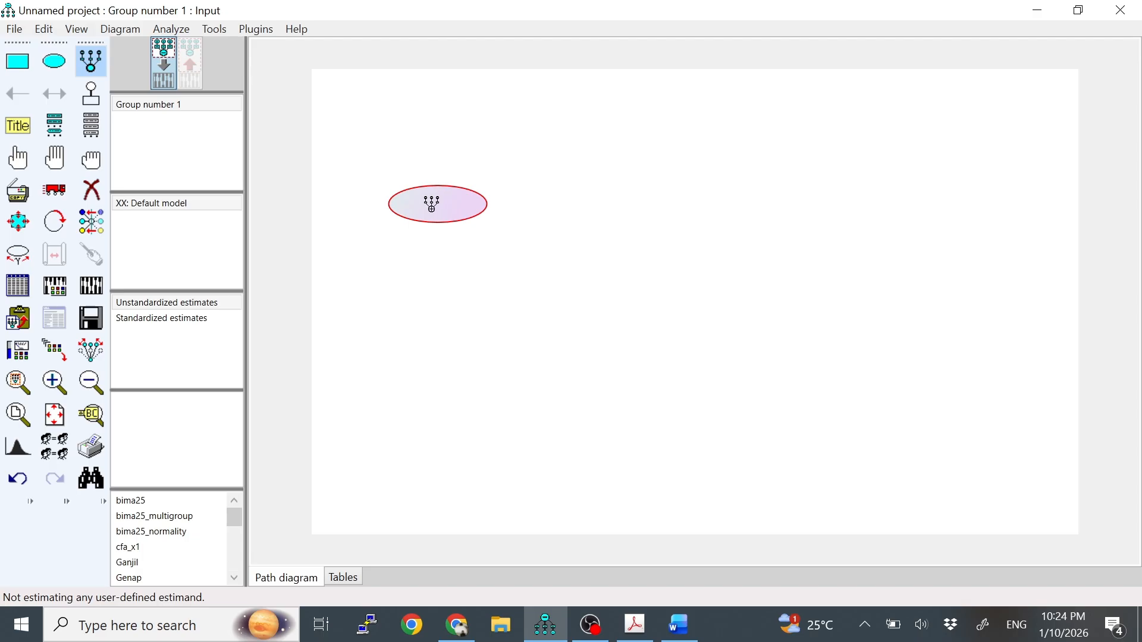
click(423, 208)
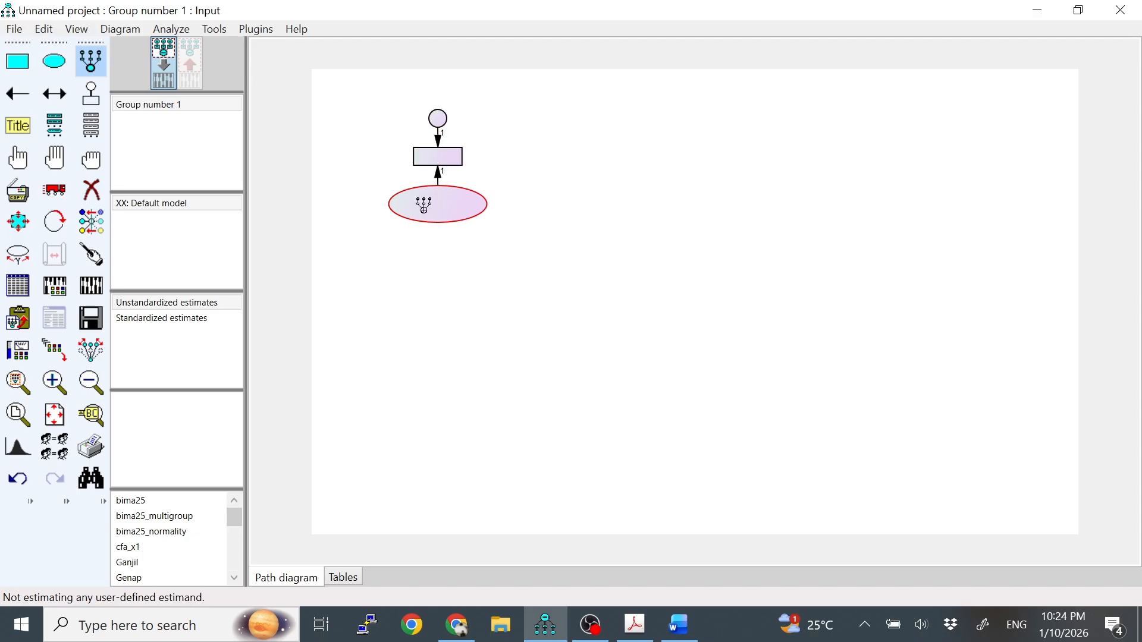
click(424, 208)
click(424, 208)
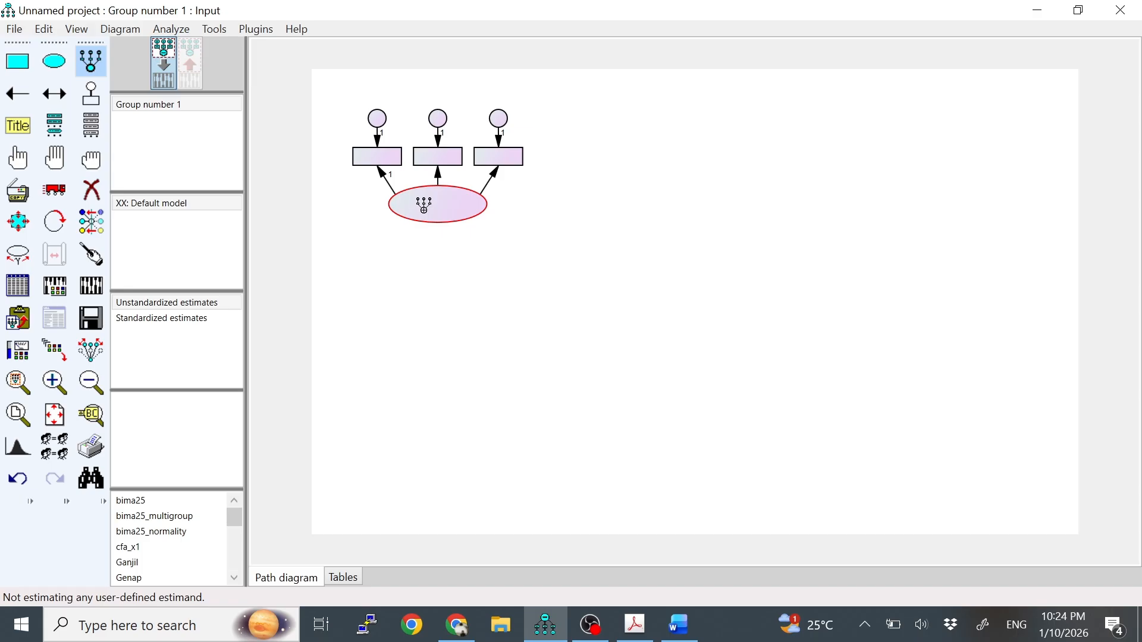
Draw a separate unobserved-variable ellipse below the first construct and add three indicators with error terms to it.
click(24, 69)
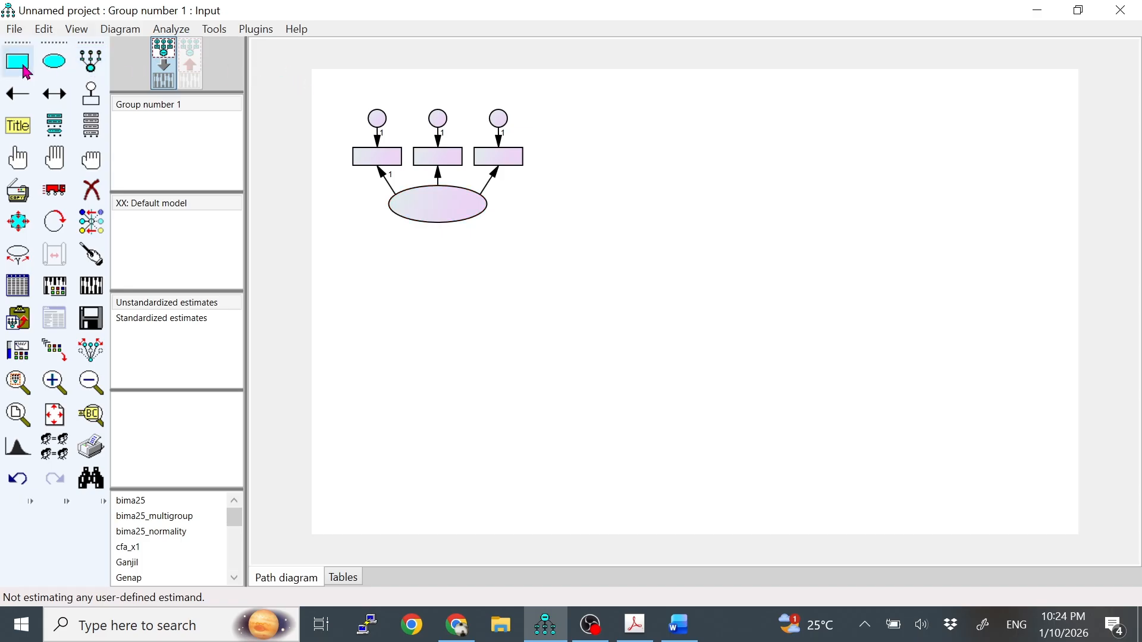
click(52, 72)
click(53, 72)
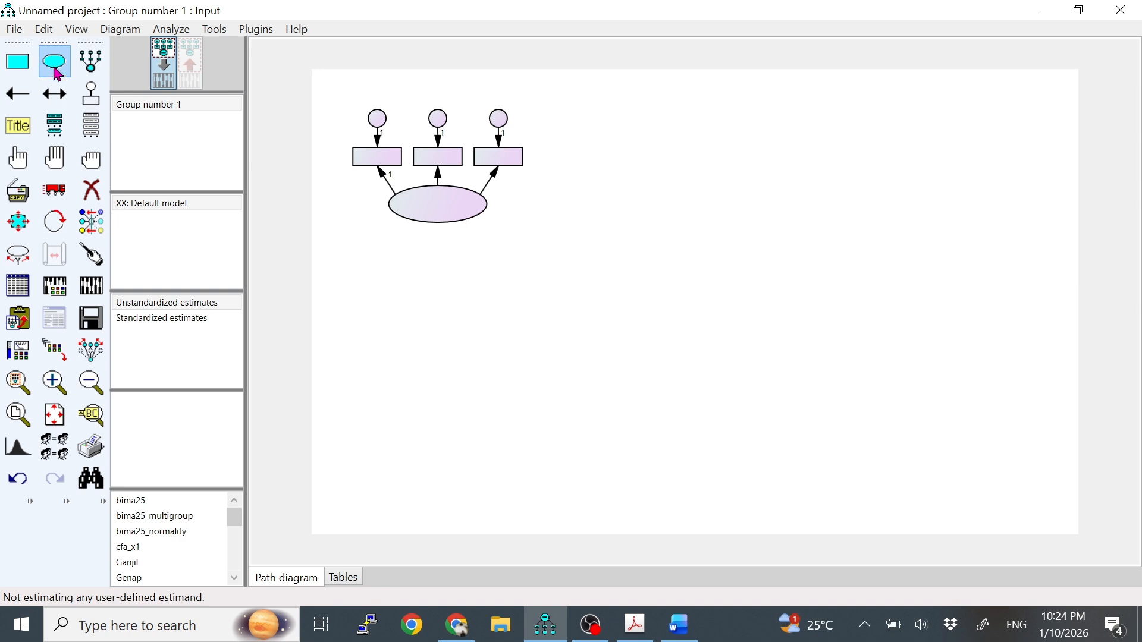
drag(502, 361, 522, 369)
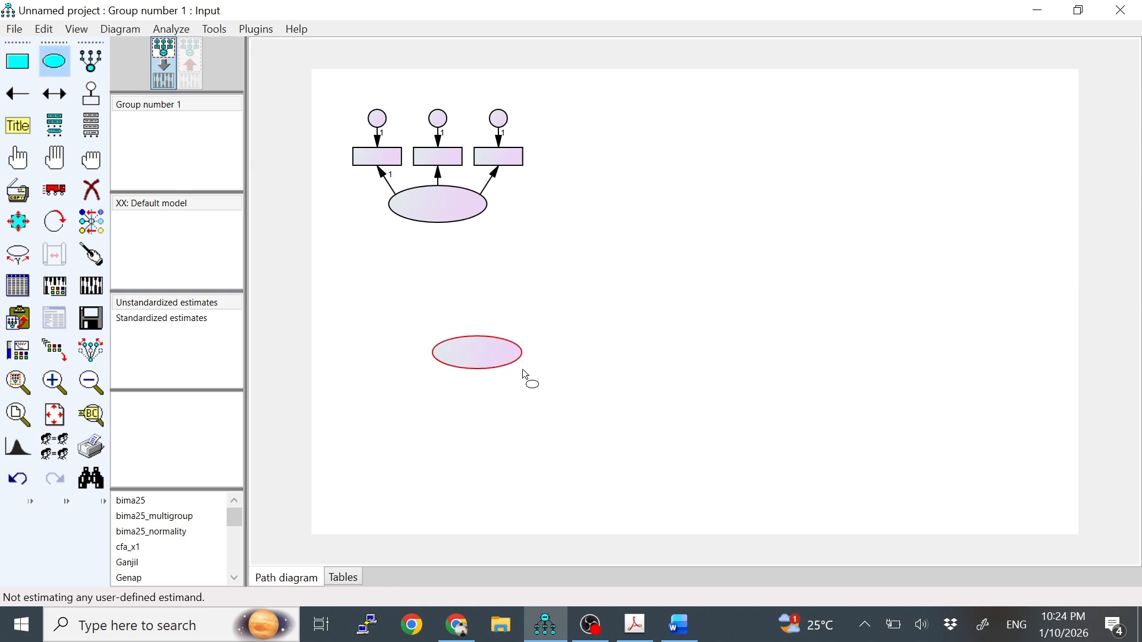
click(91, 70)
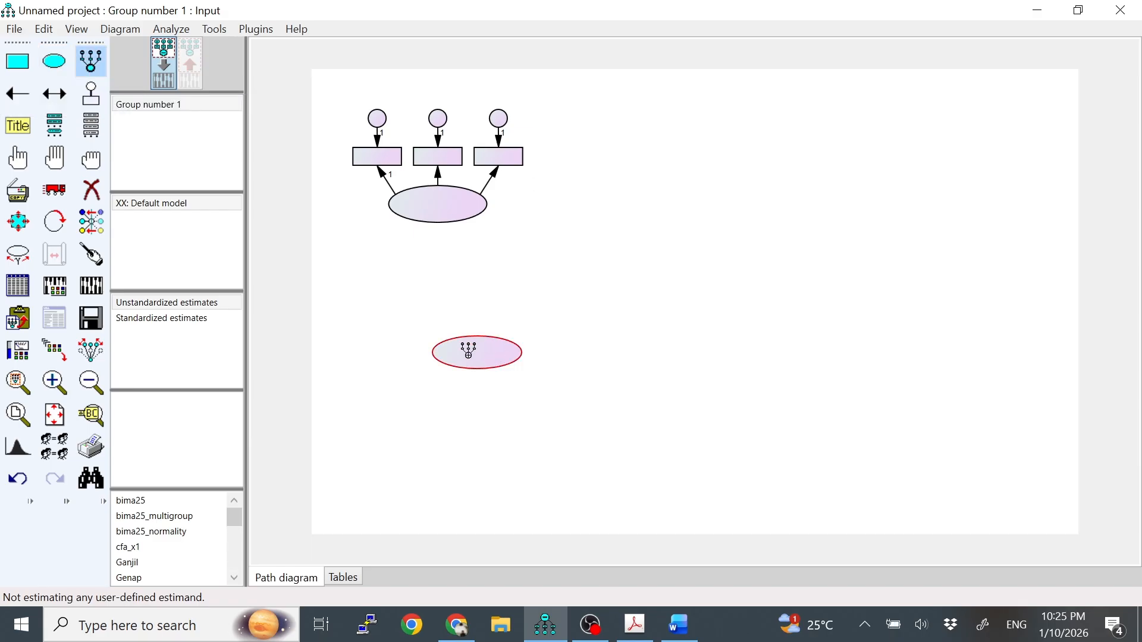
click(483, 351)
click(486, 351)
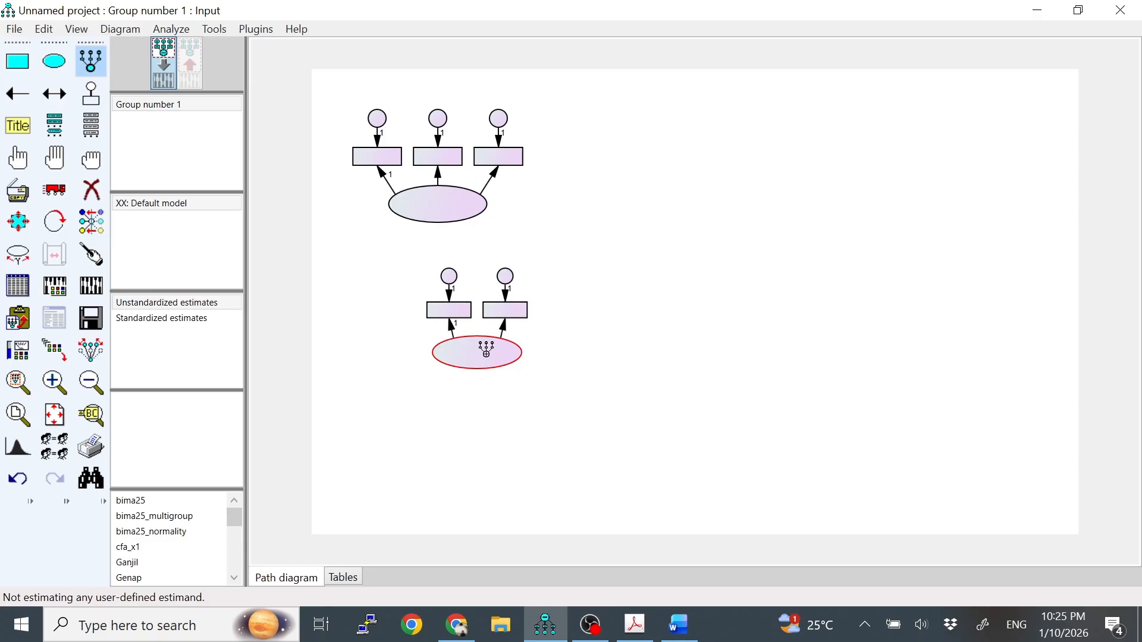
click(486, 350)
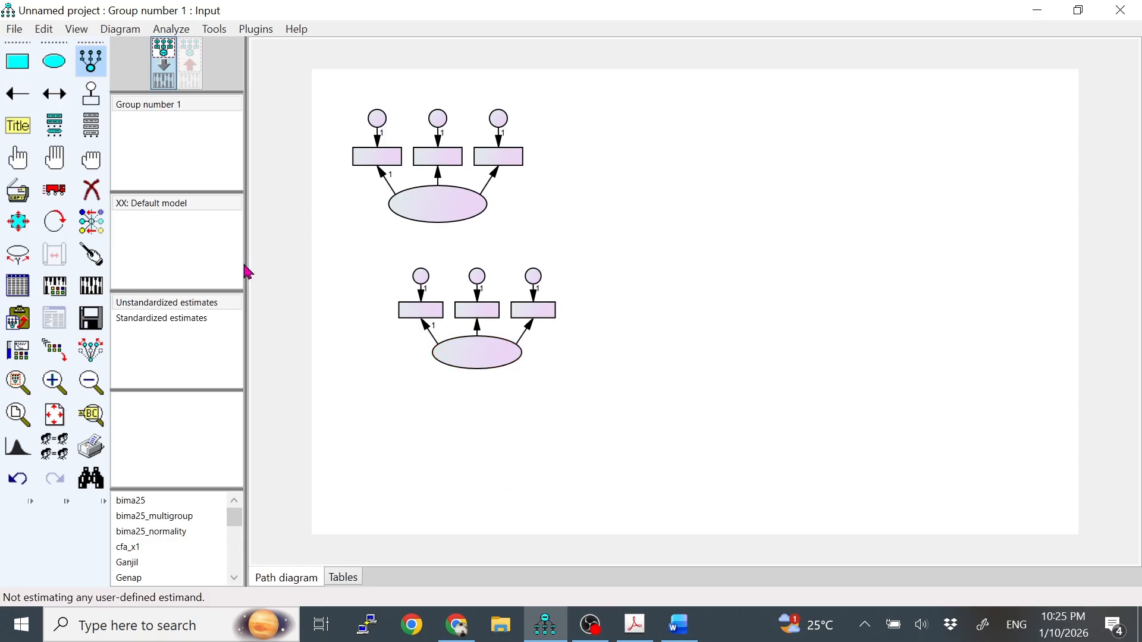
Erase the lower ellipse together with its three indicator rectangles and error circles.
click(91, 190)
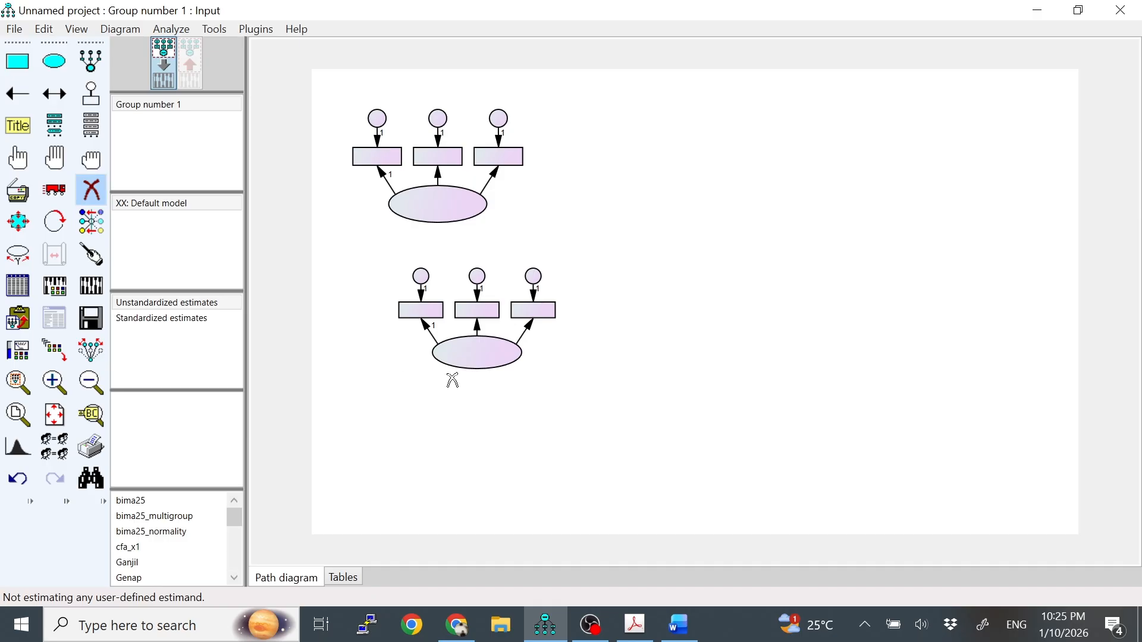
click(469, 351)
click(421, 310)
click(420, 277)
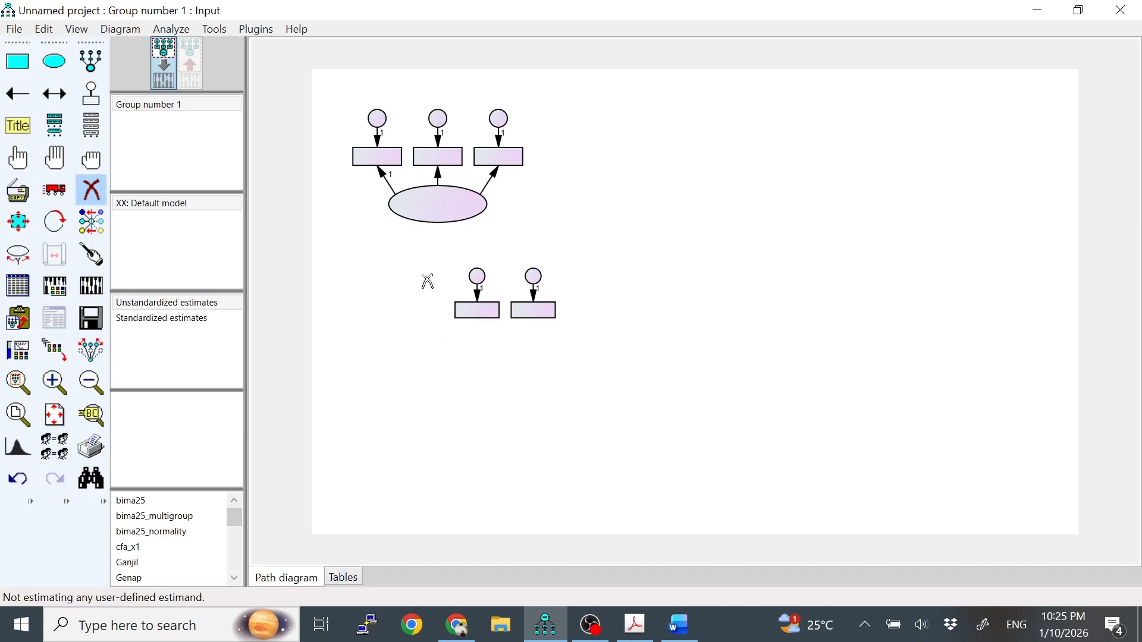
click(476, 276)
click(479, 309)
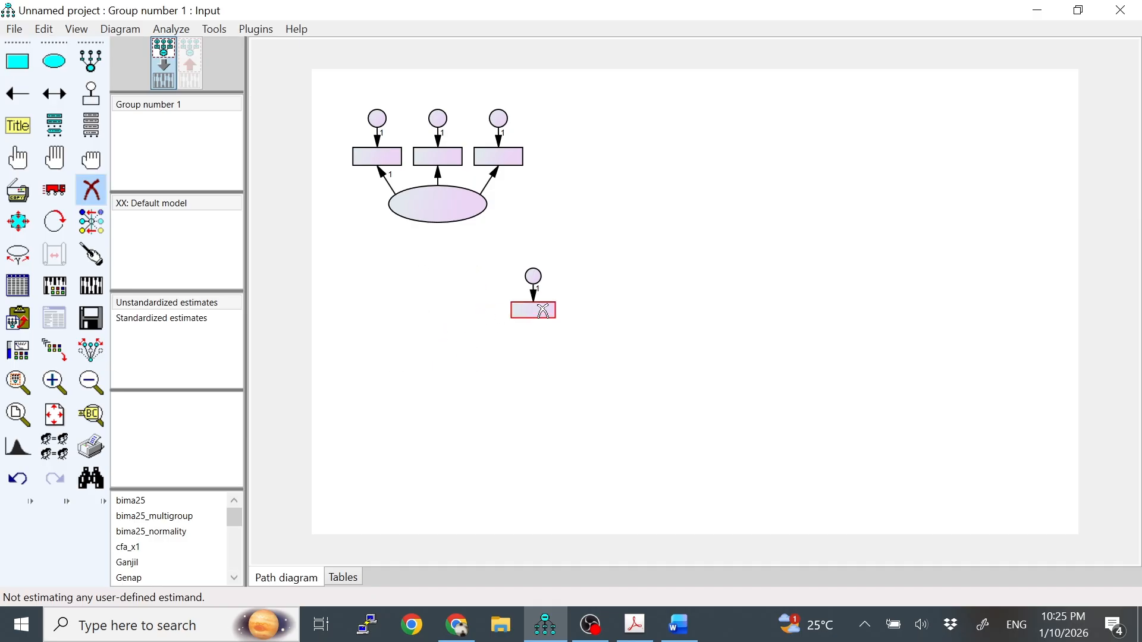
click(541, 310)
click(533, 275)
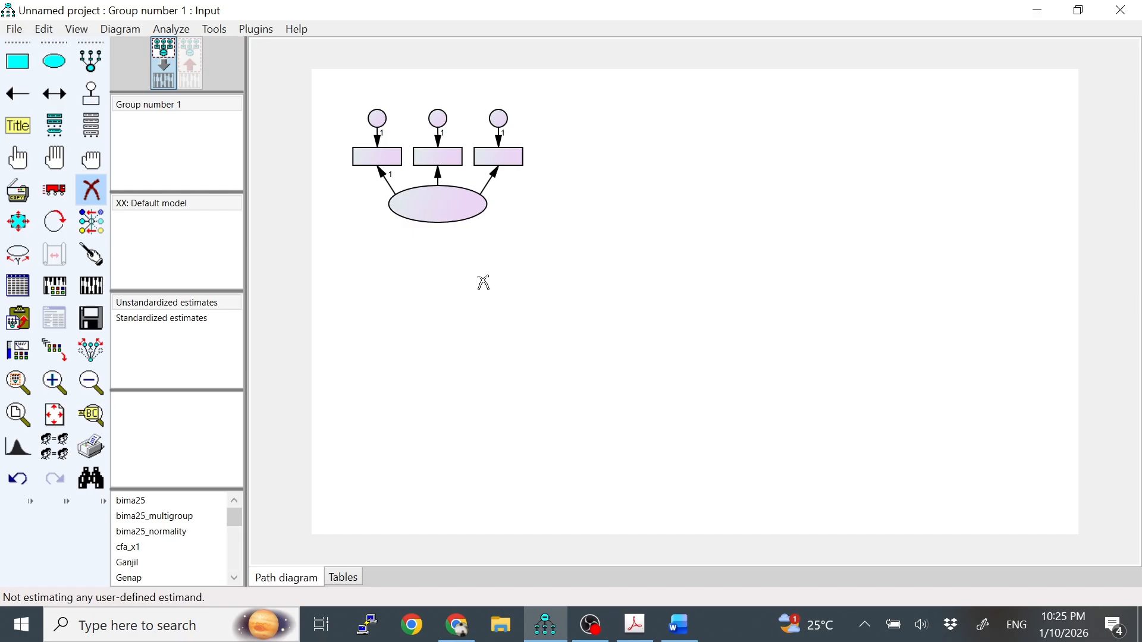
click(89, 191)
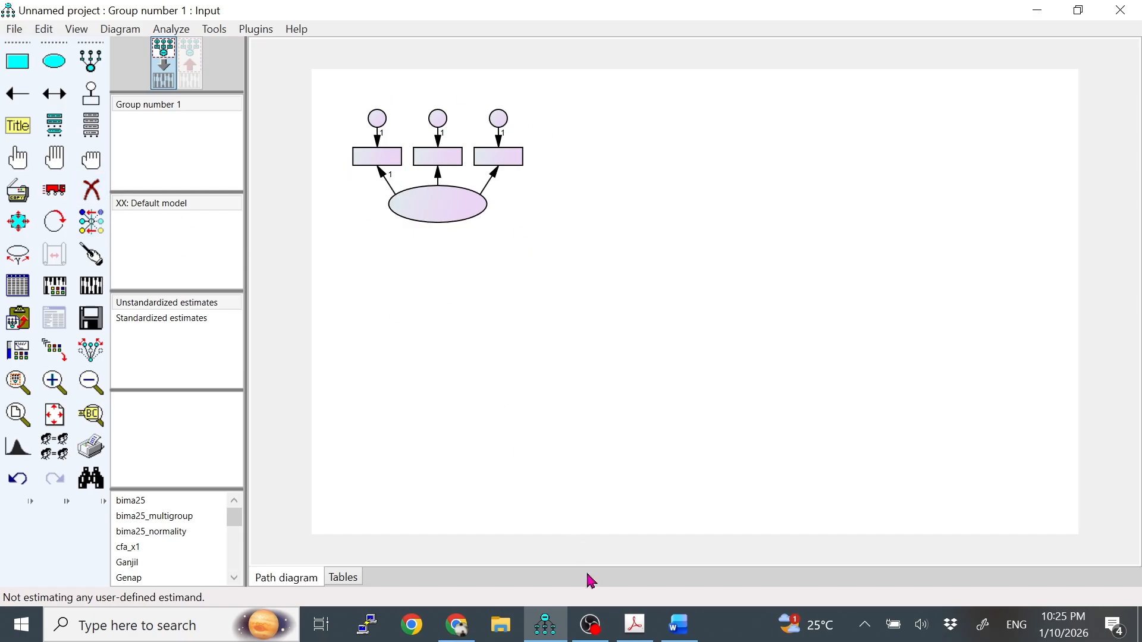
Check X2 in the PDF model and draw a latent variable with four indicators below the first construct.
click(635, 624)
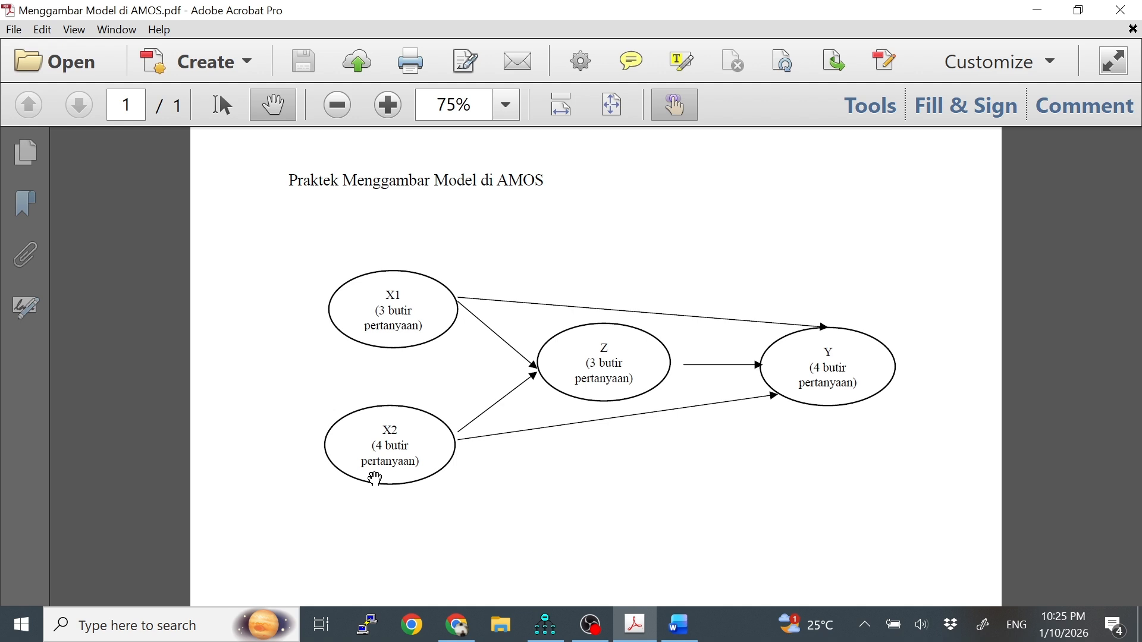
click(552, 635)
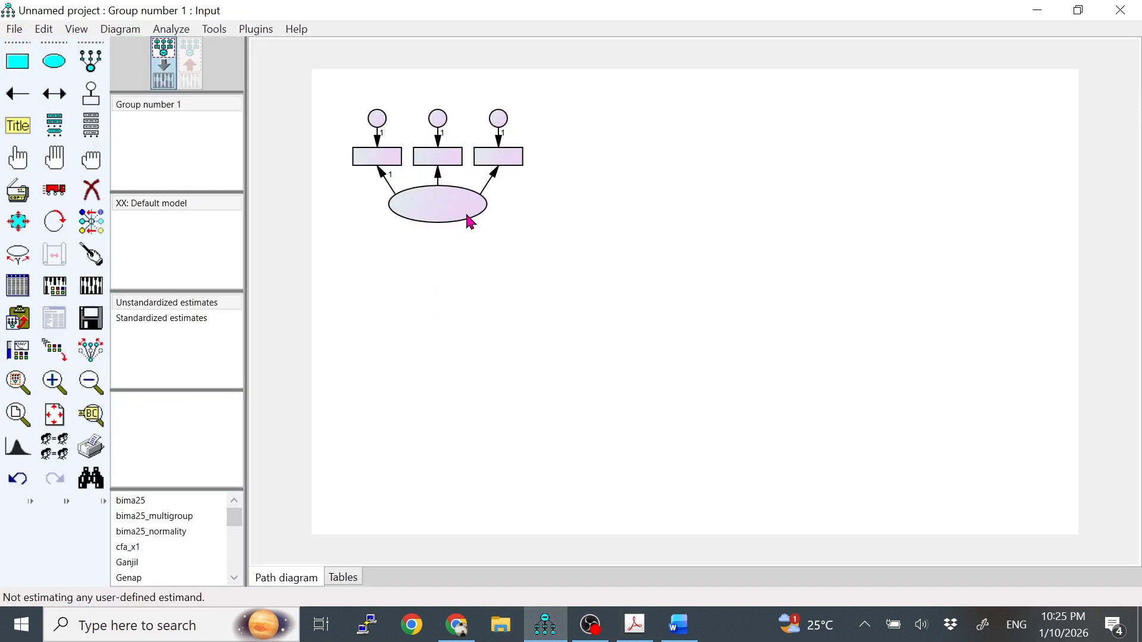
click(93, 73)
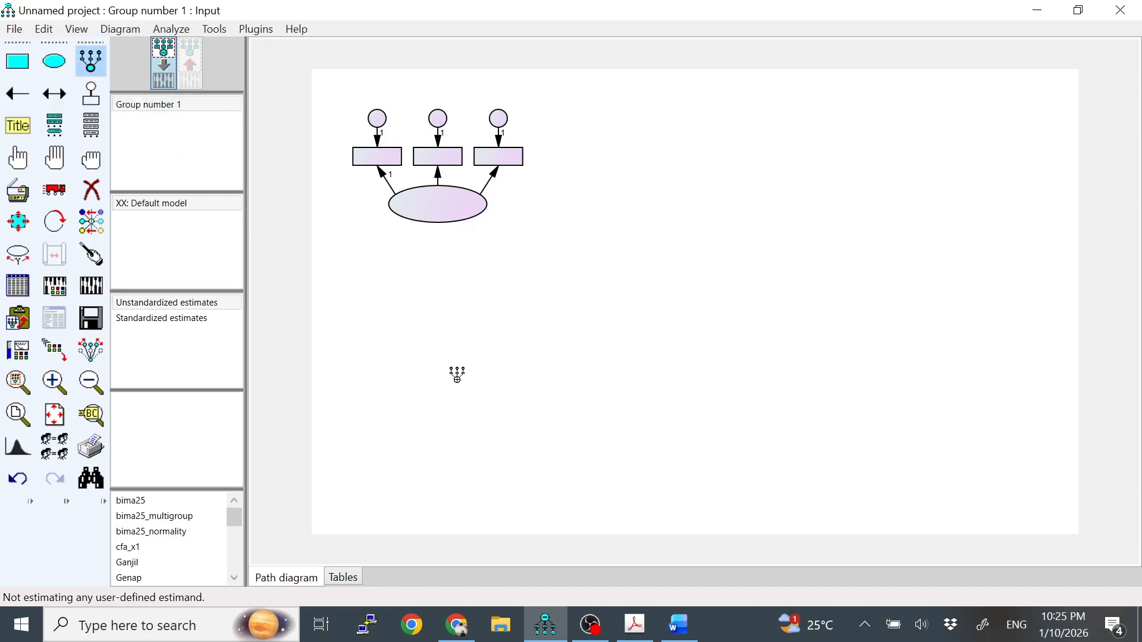
click(460, 398)
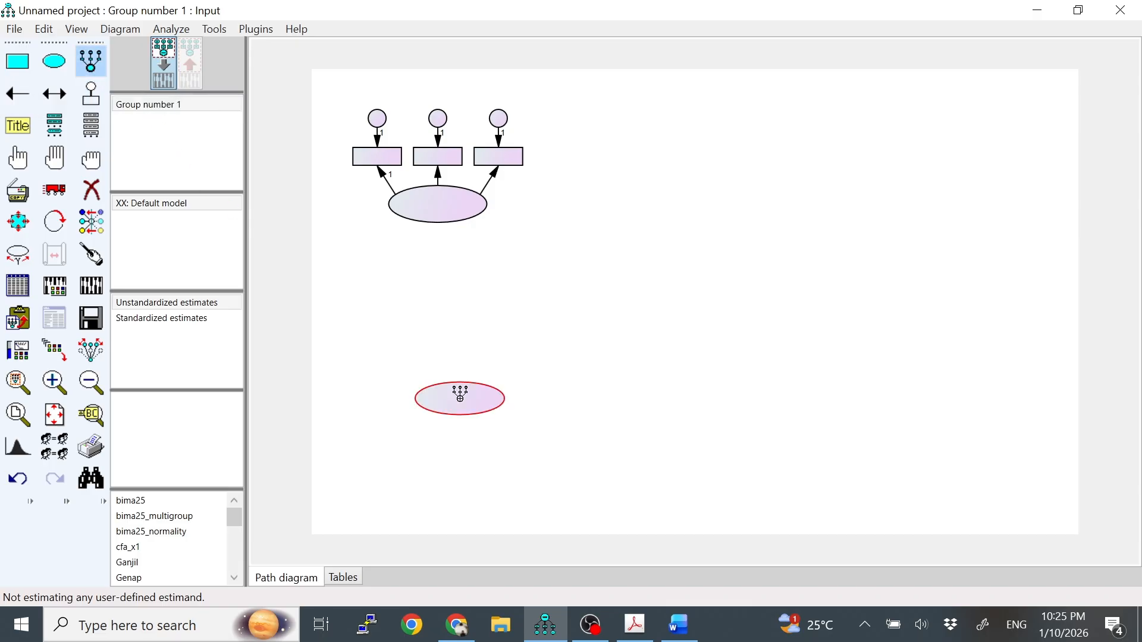
click(460, 398)
click(460, 398)
click(460, 397)
click(459, 397)
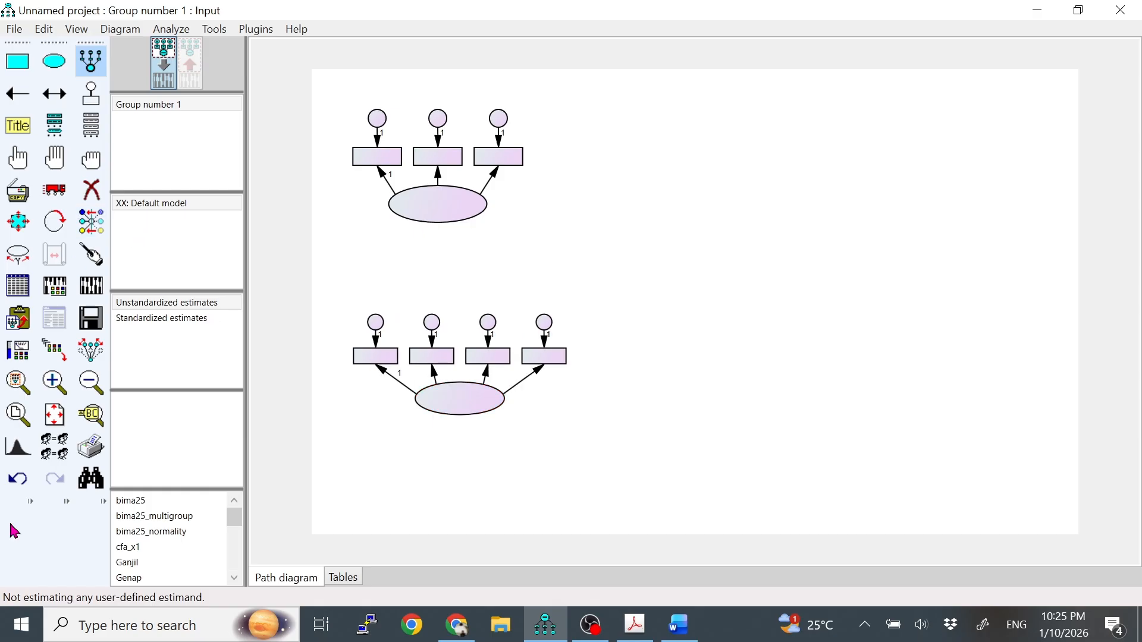
Undo the four indicators of the lower latent variable and erase its remaining ellipse.
click(13, 483)
click(13, 483)
click(13, 482)
click(13, 483)
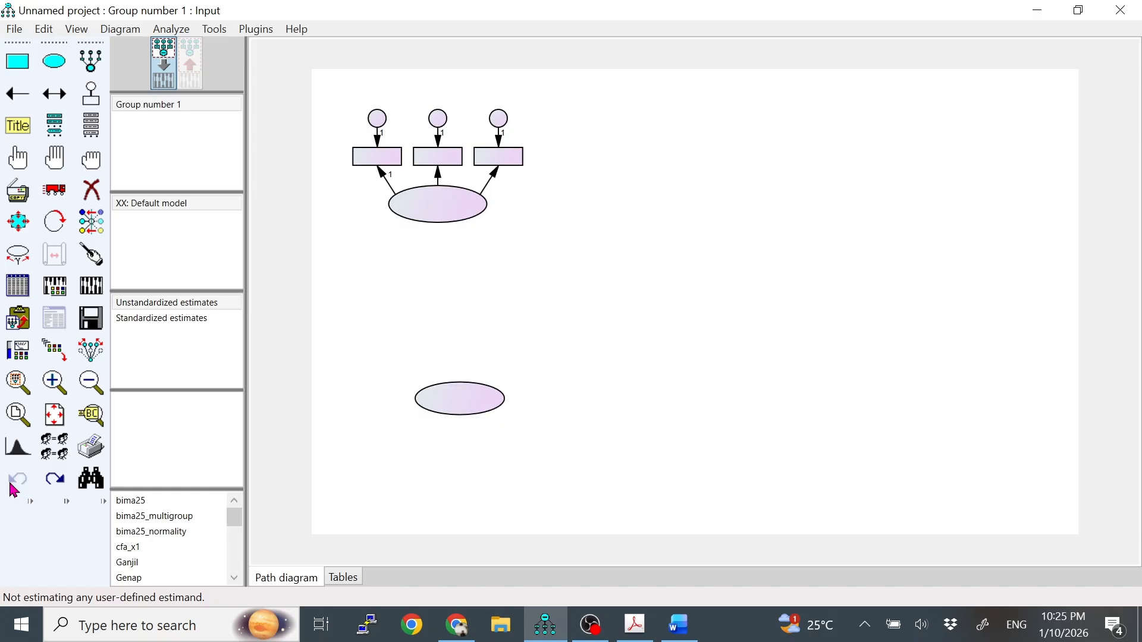
click(91, 190)
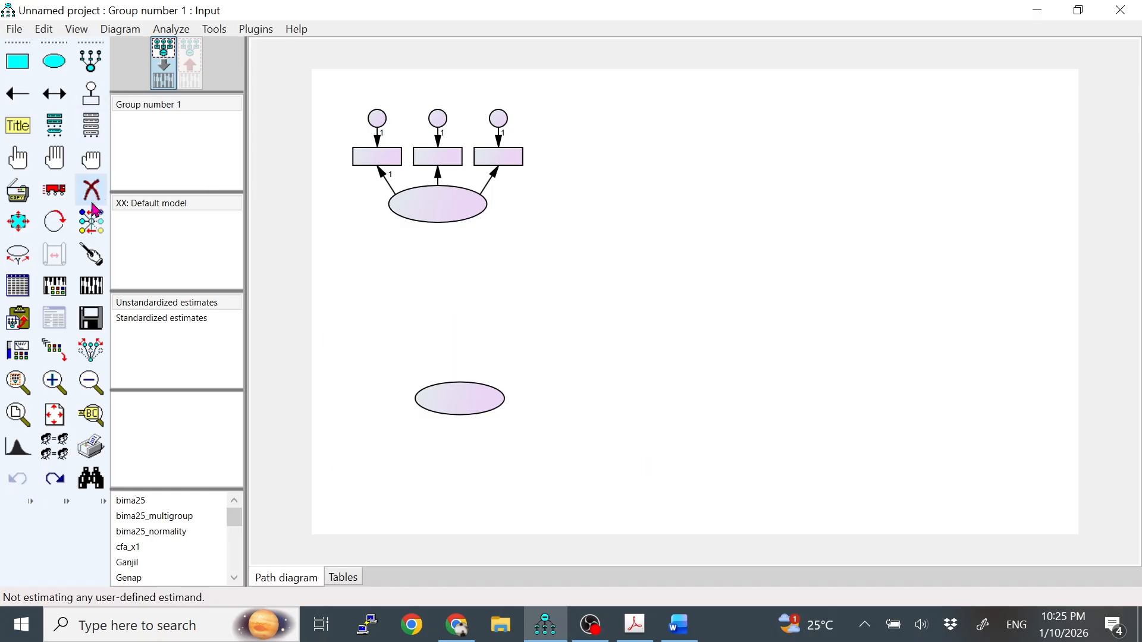
click(434, 403)
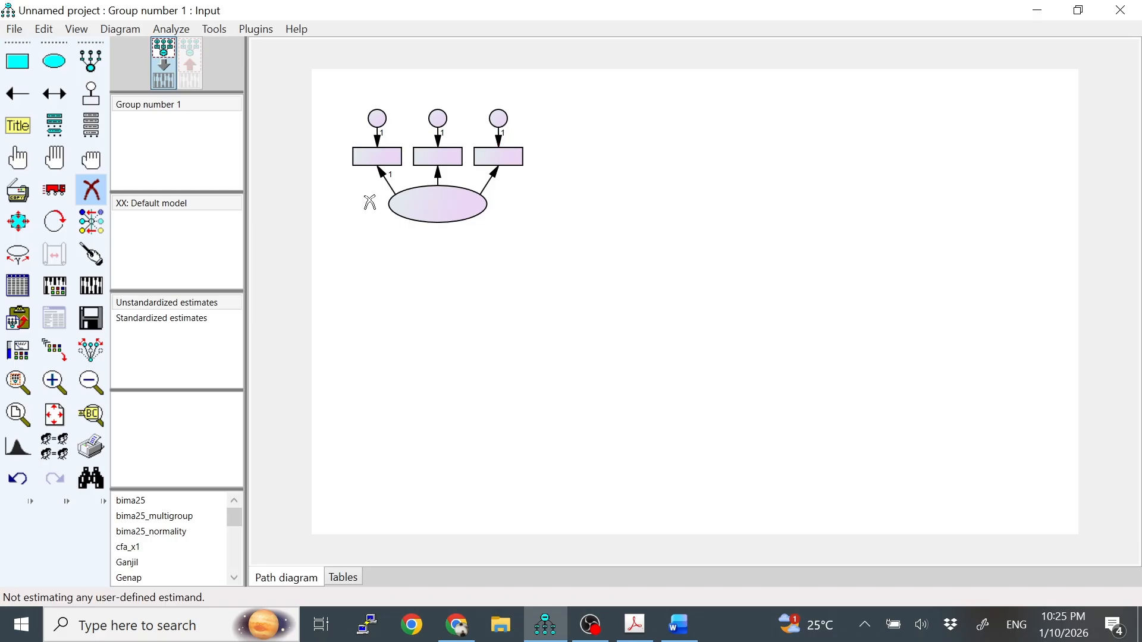
Duplicate the entire three-indicator construct three times, placing copies below it, in the middle and at the far right of the diagram, and deselect everything.
click(99, 187)
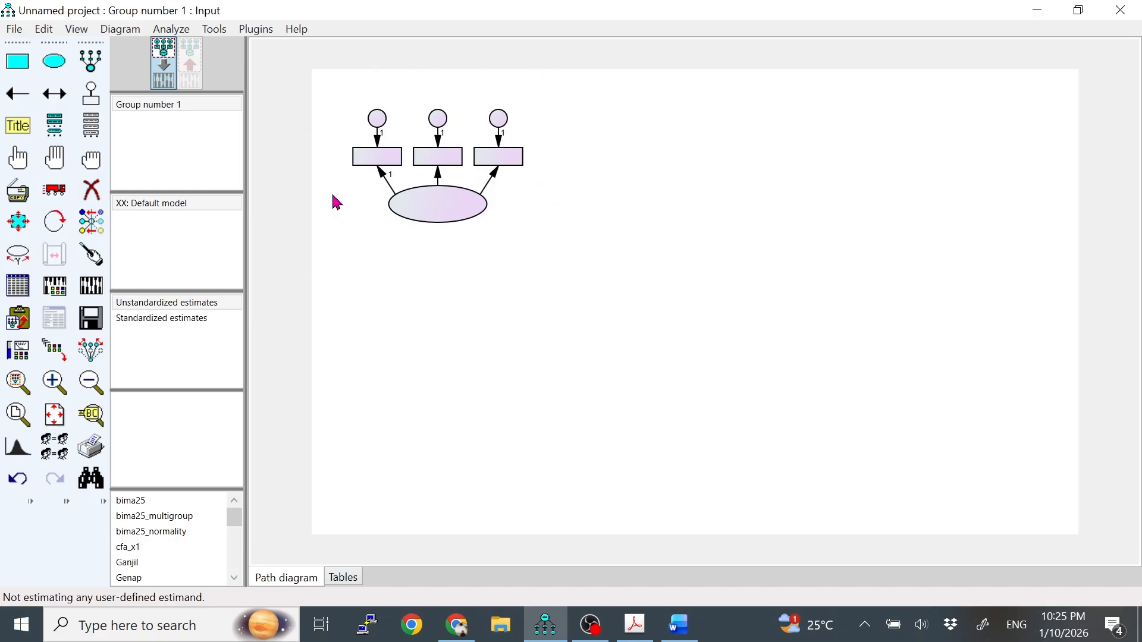
click(60, 168)
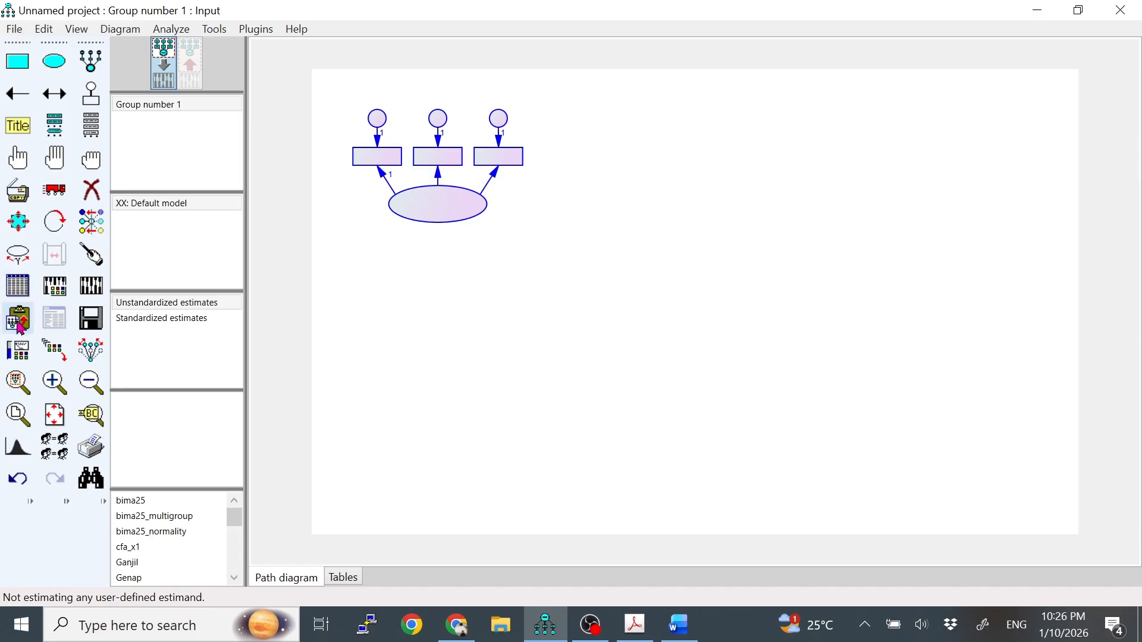
click(19, 206)
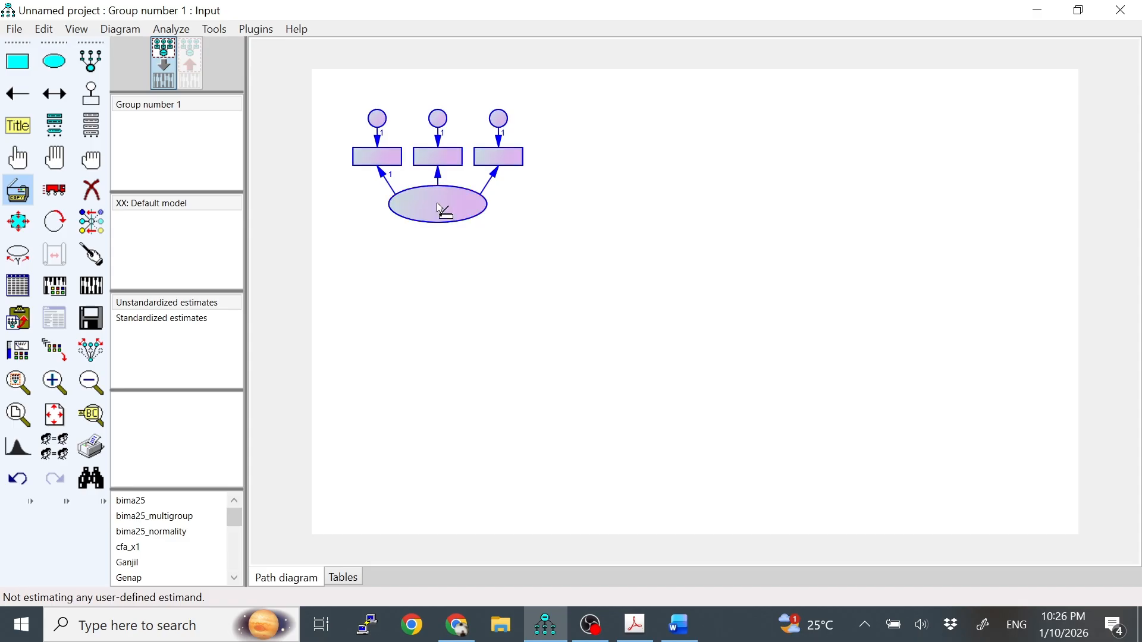
drag(441, 209, 953, 302)
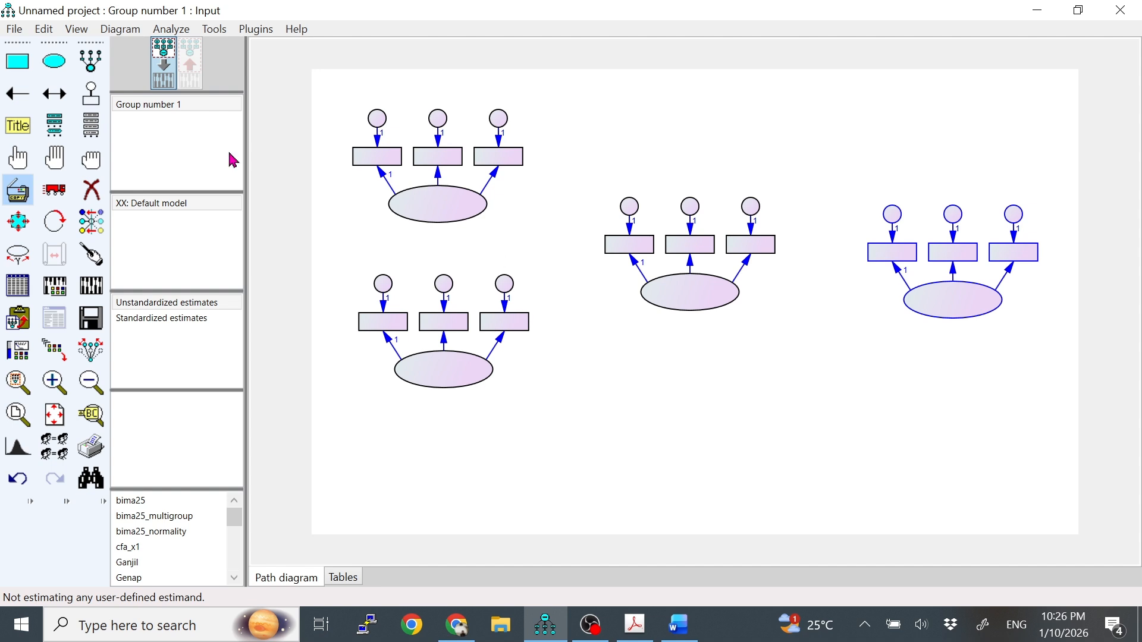
click(92, 161)
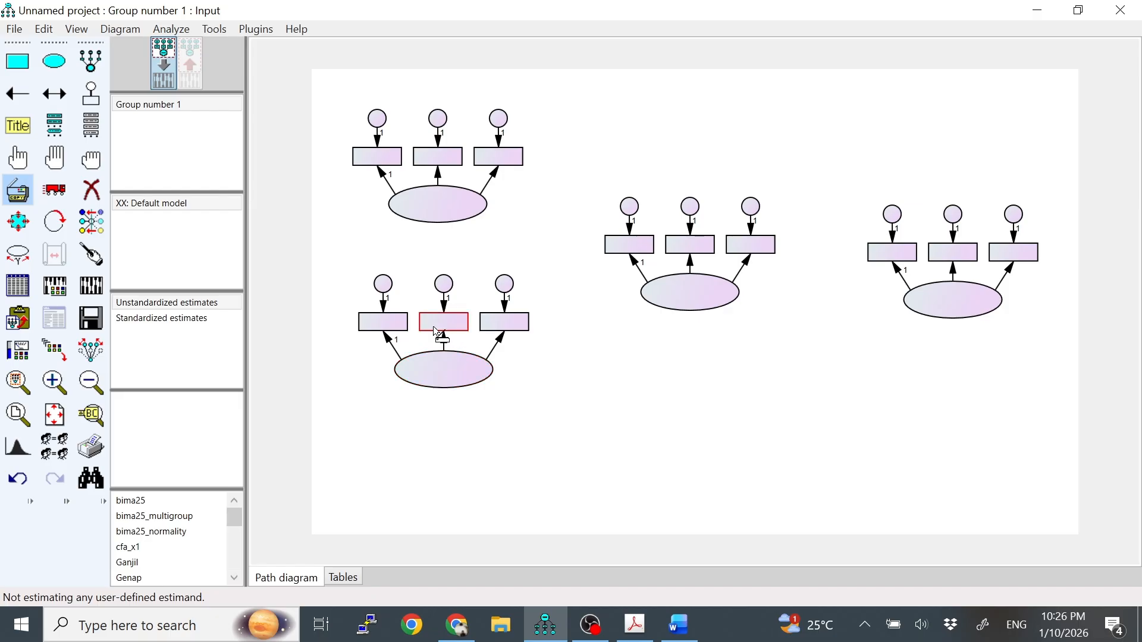
Add a fourth indicator with error term to the lower-left construct and, after checking Y in the PDF model, to the rightmost construct.
click(90, 60)
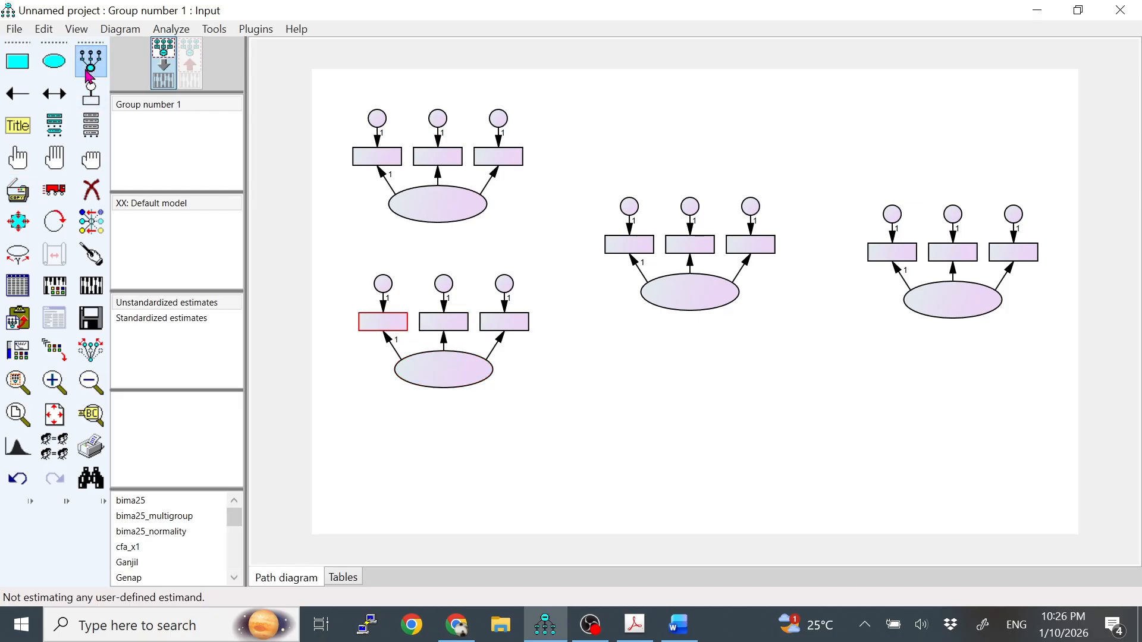
click(447, 379)
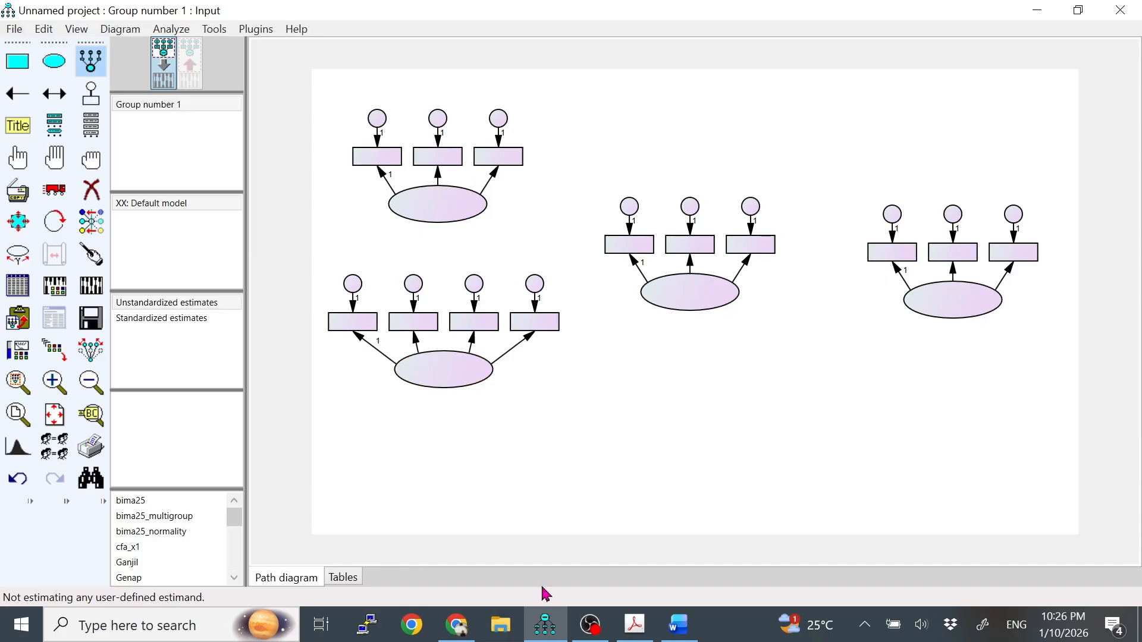
click(633, 623)
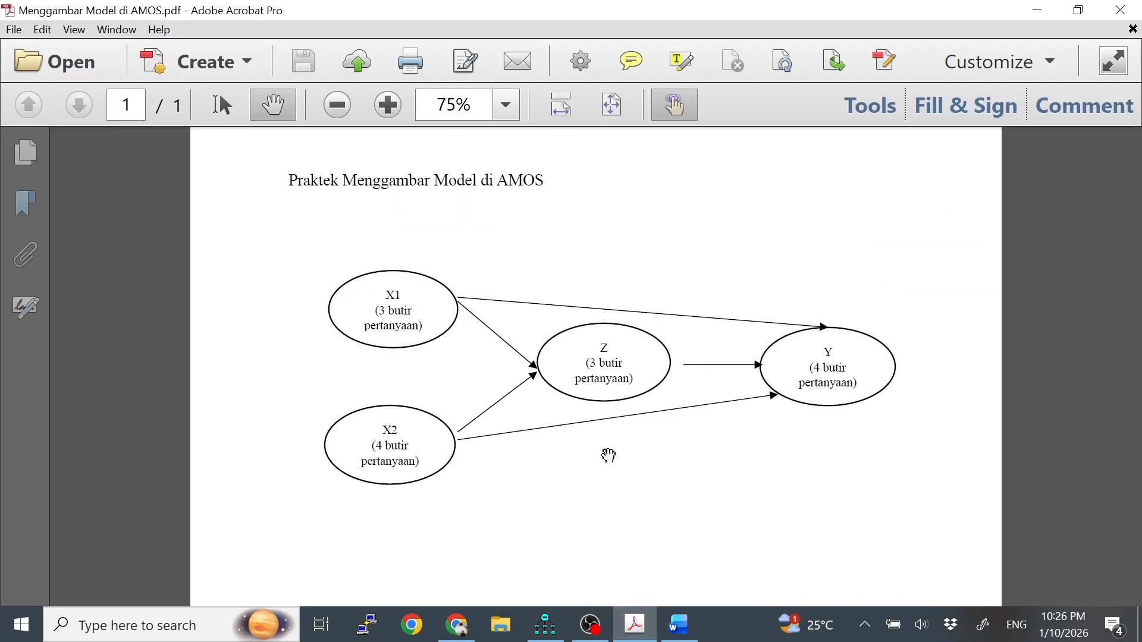
click(545, 624)
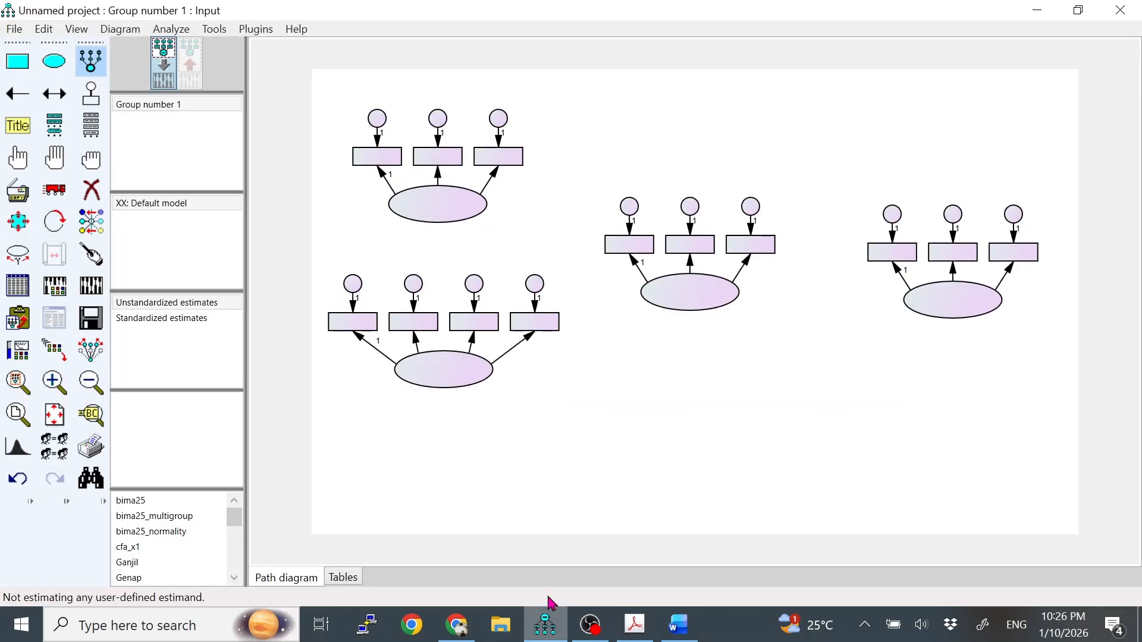
click(949, 302)
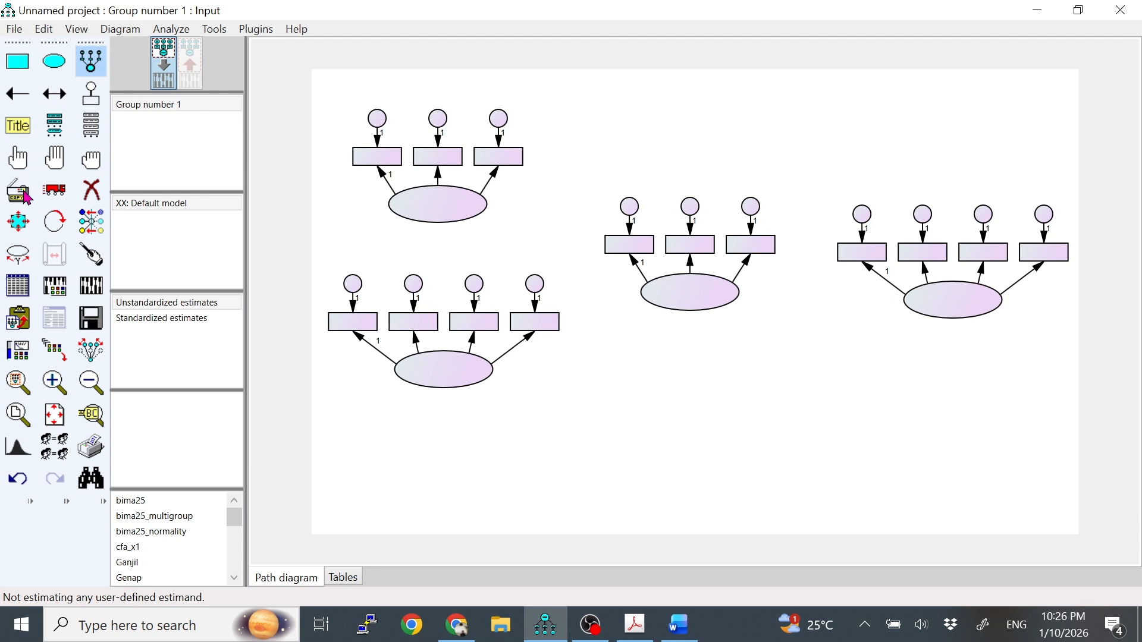
click(90, 61)
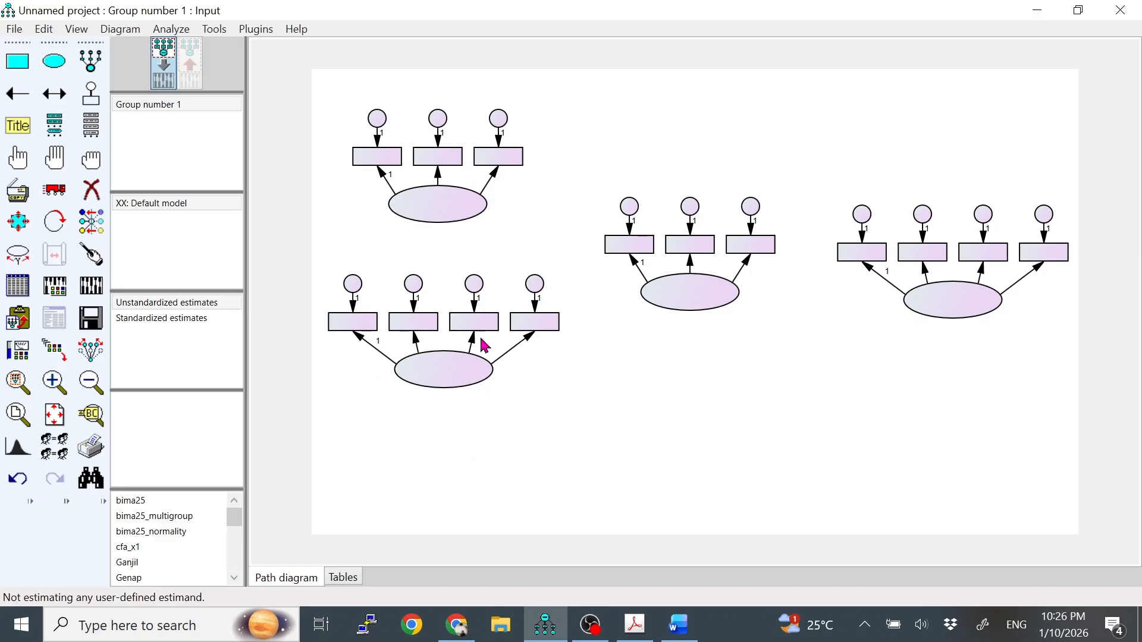
Move the lower-left construct further down and align the middle and rightmost constructs between the two left ones, preserving symmetries so indicators move along.
click(55, 192)
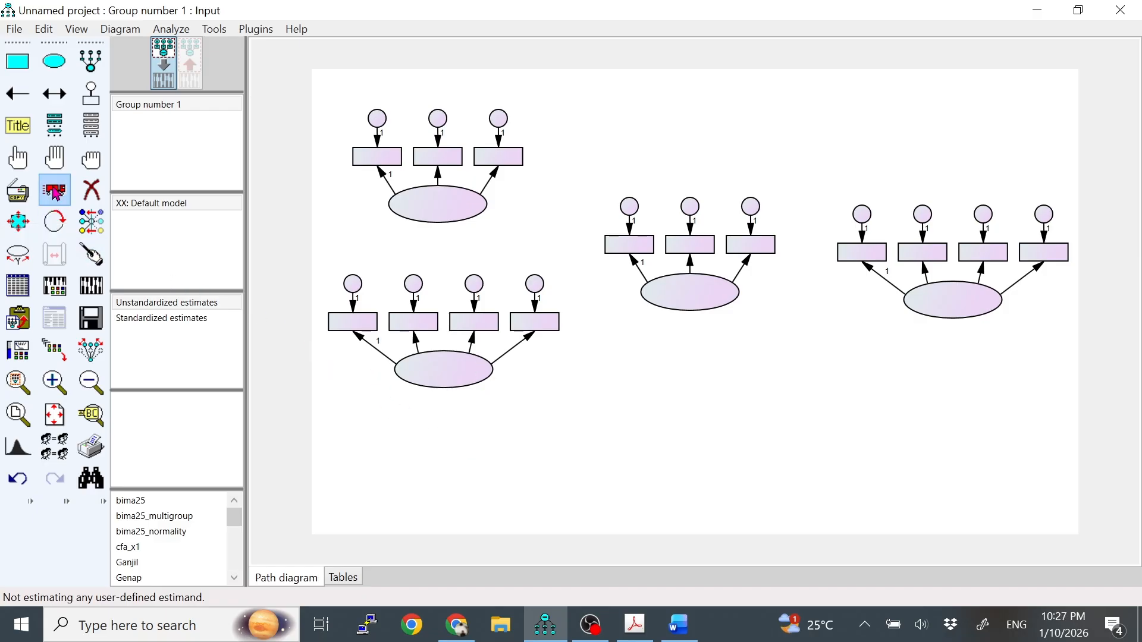
click(95, 361)
drag(438, 369, 442, 423)
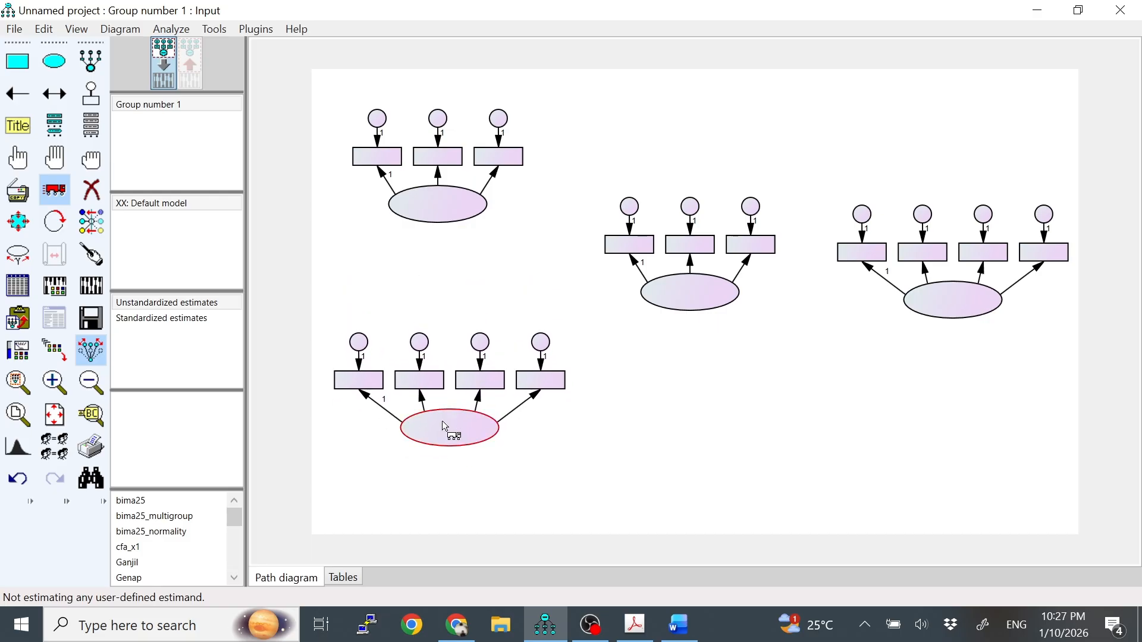
drag(700, 264, 695, 304)
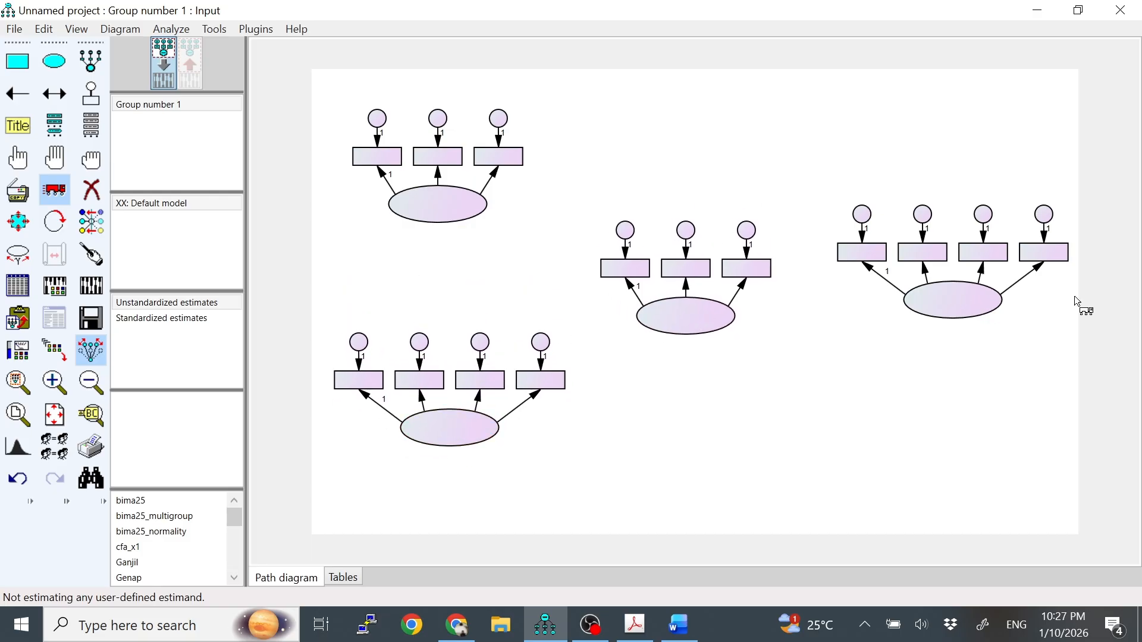
drag(954, 306, 950, 330)
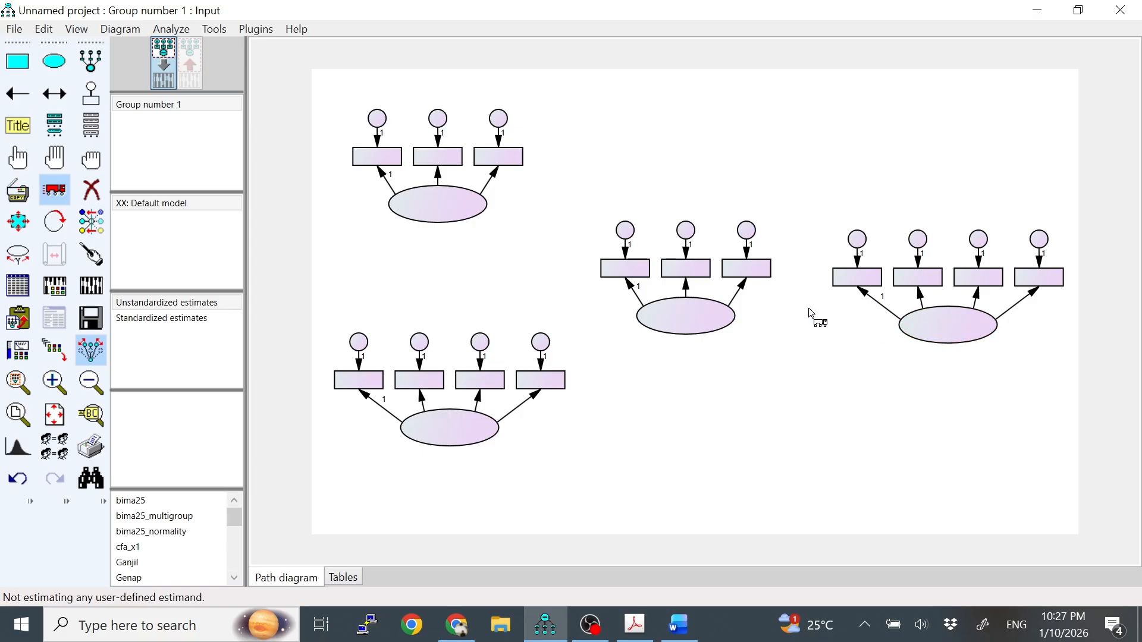
drag(706, 315, 694, 297)
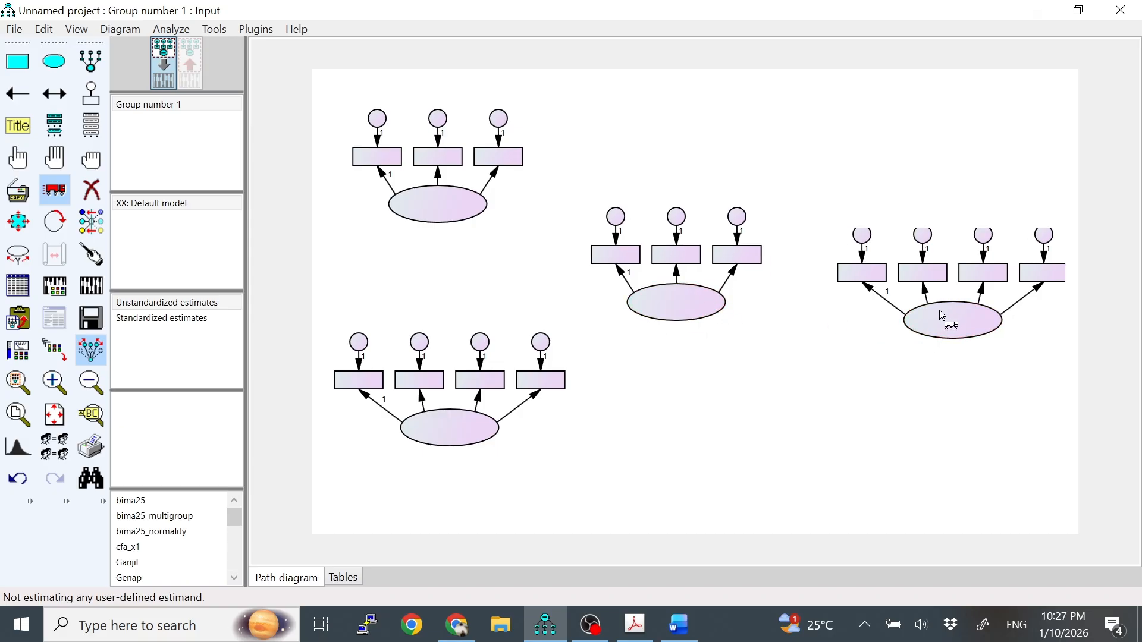
drag(935, 318, 942, 307)
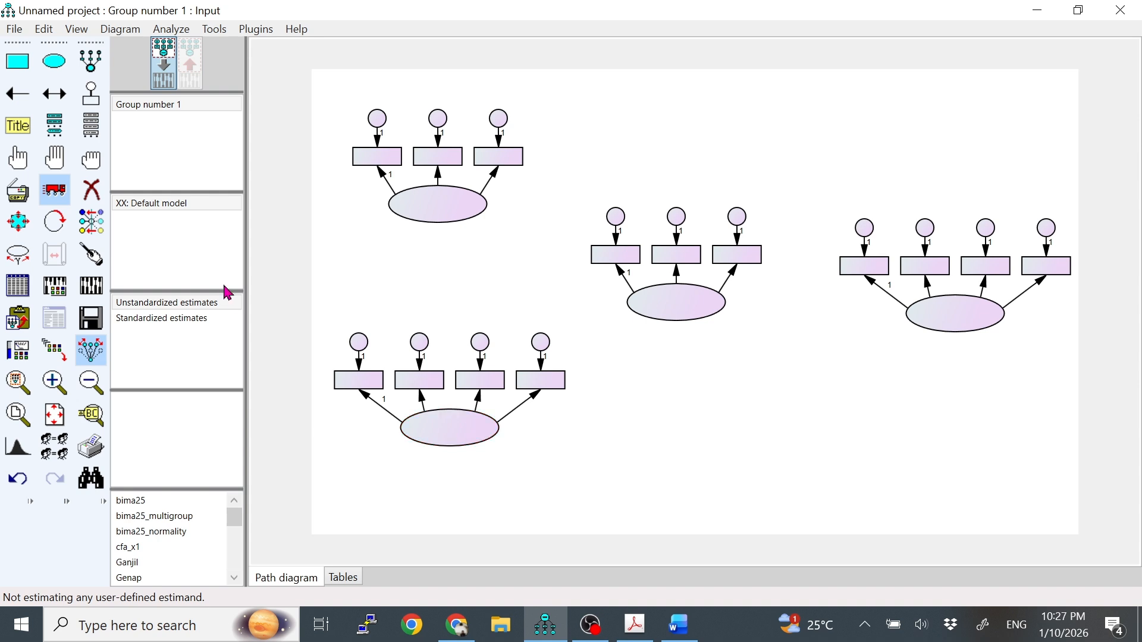
click(49, 190)
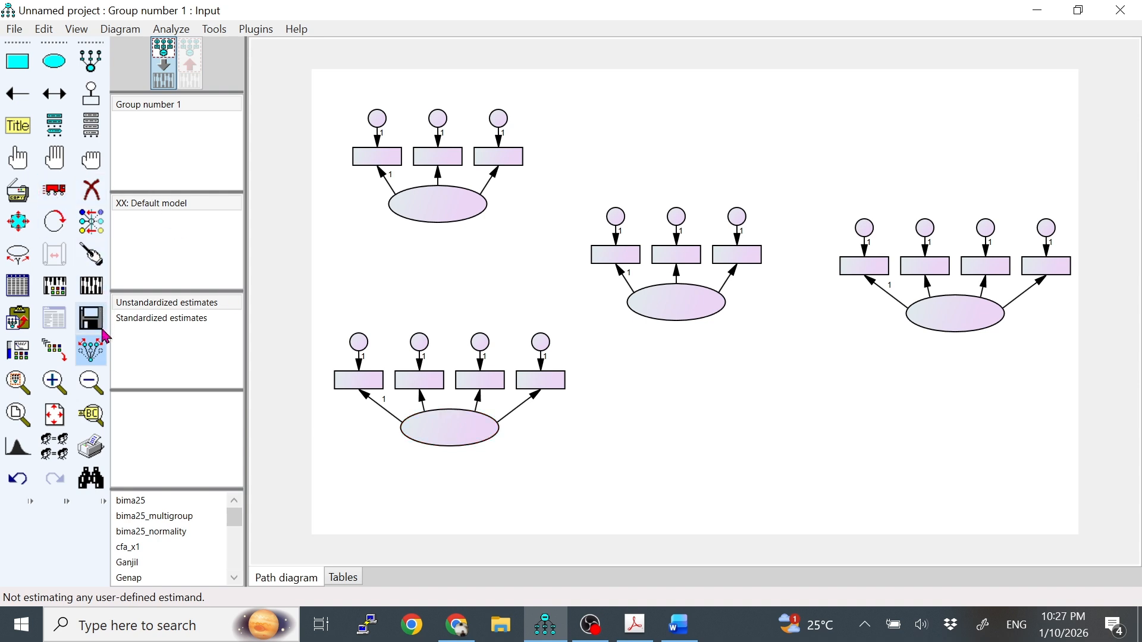
click(90, 351)
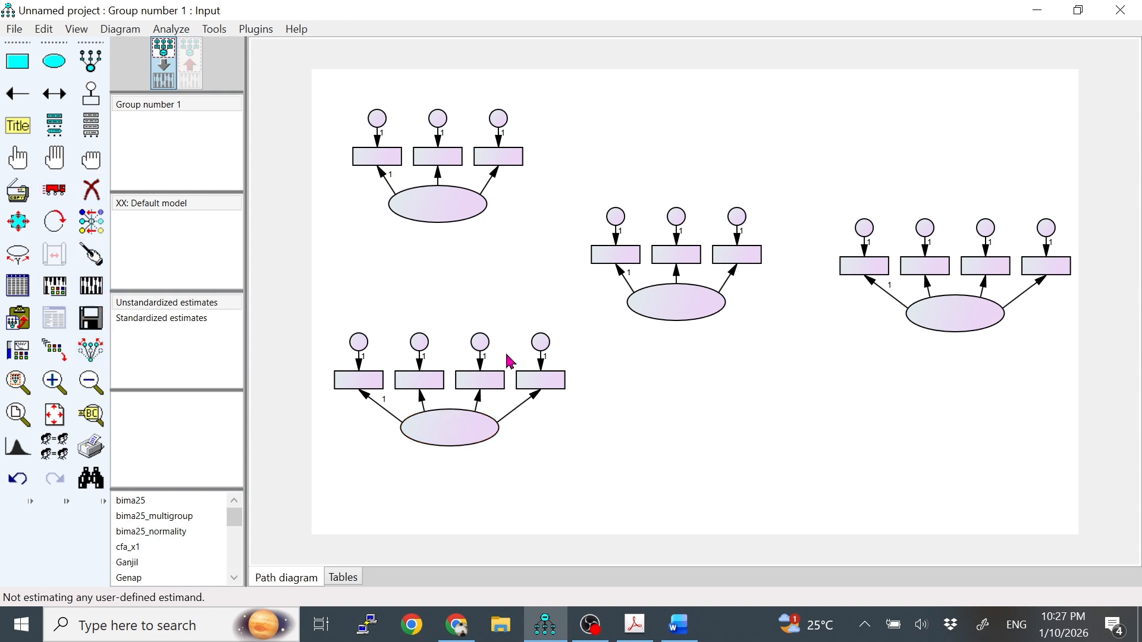
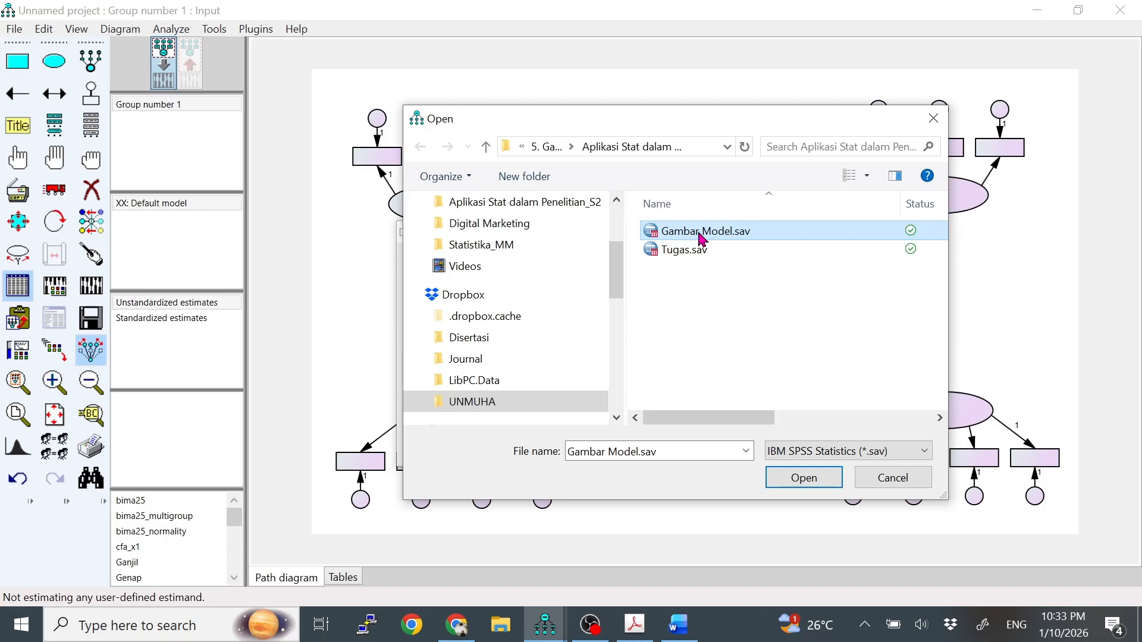
Attach the SPSS file Gambar Model.sav as the data file for Group number 1.
click(816, 477)
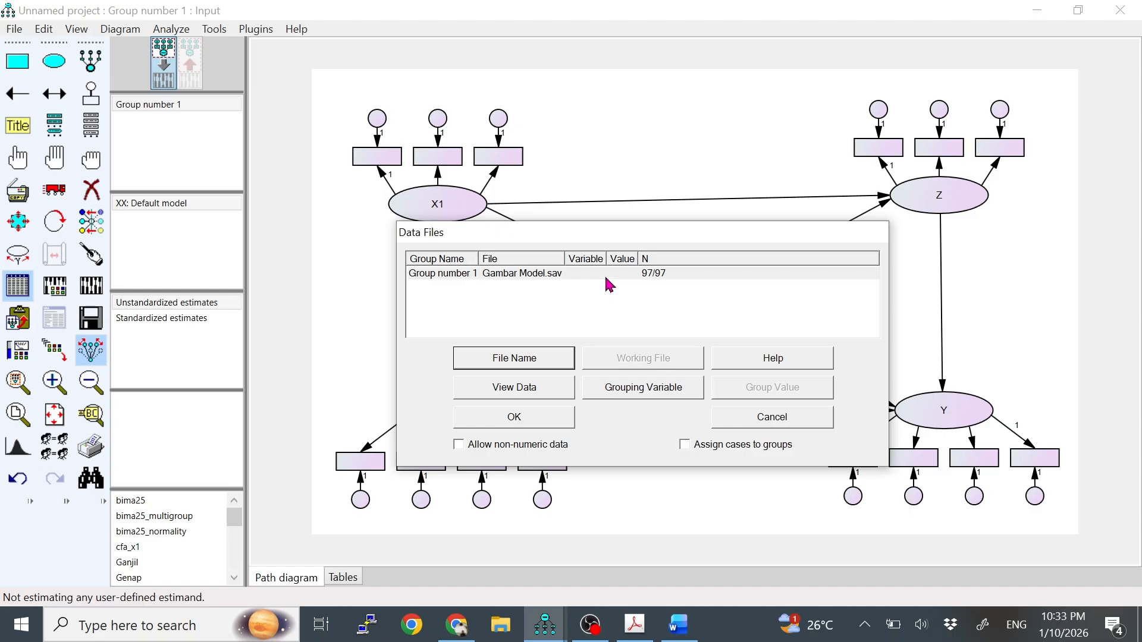
click(607, 277)
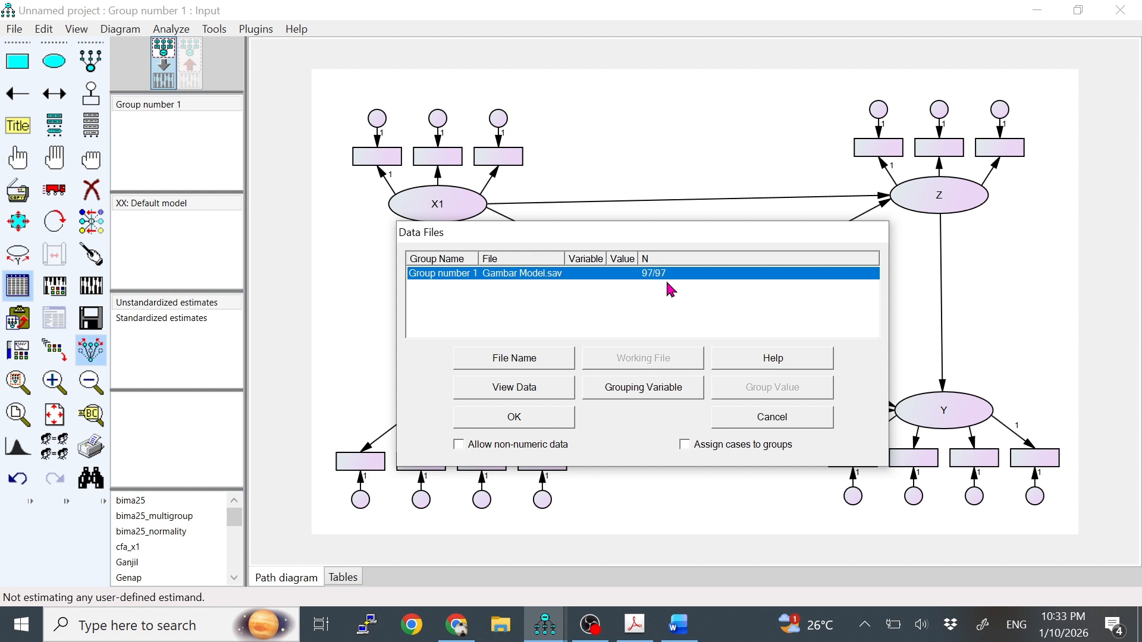
click(560, 421)
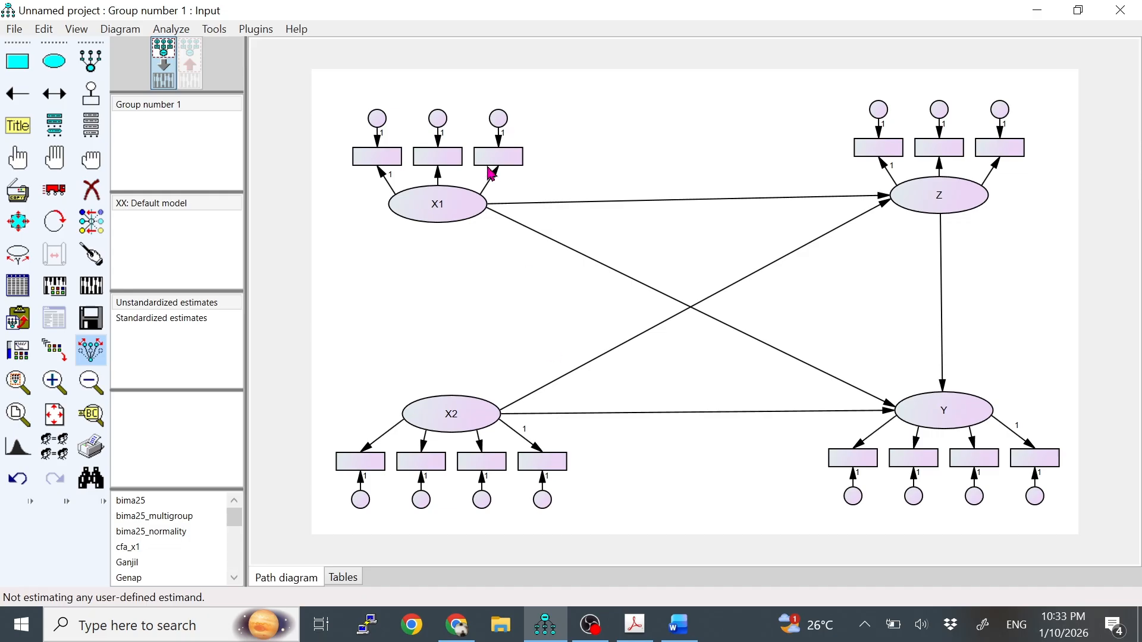
List the data set's variables and assign X11, X12 and X13 to X1's three indicators in order from left to right.
click(98, 138)
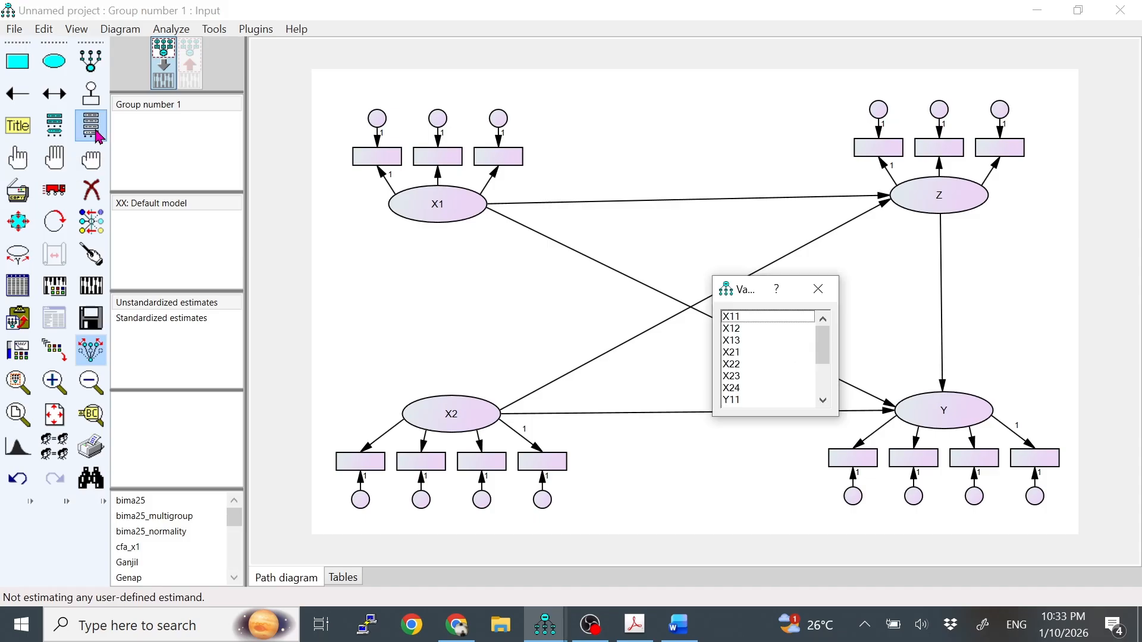
drag(757, 291, 241, 203)
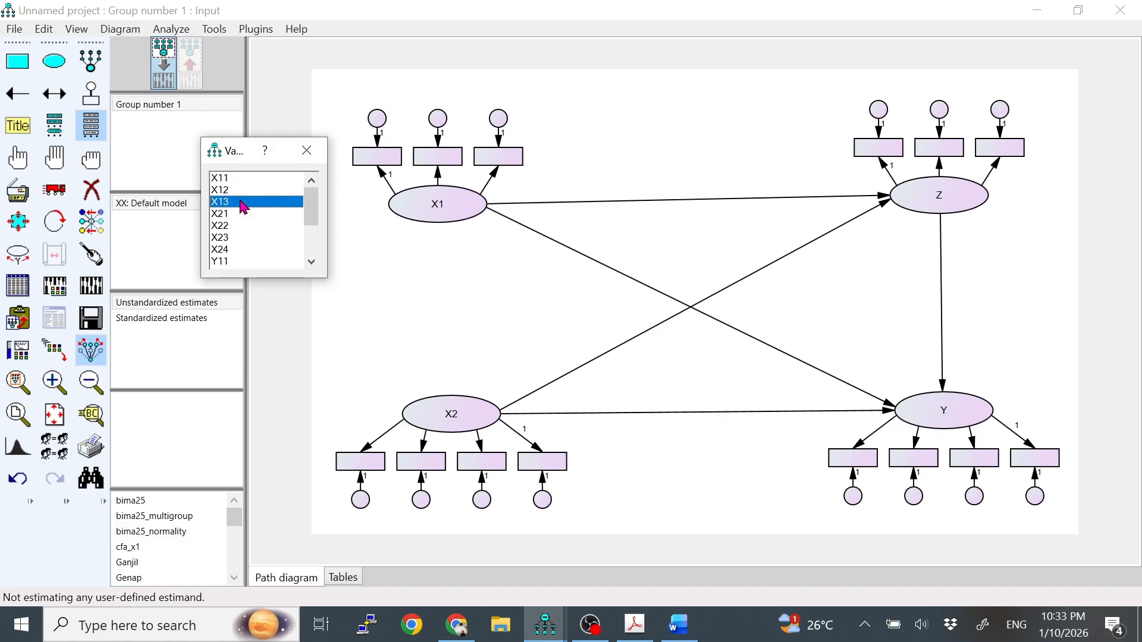
click(244, 179)
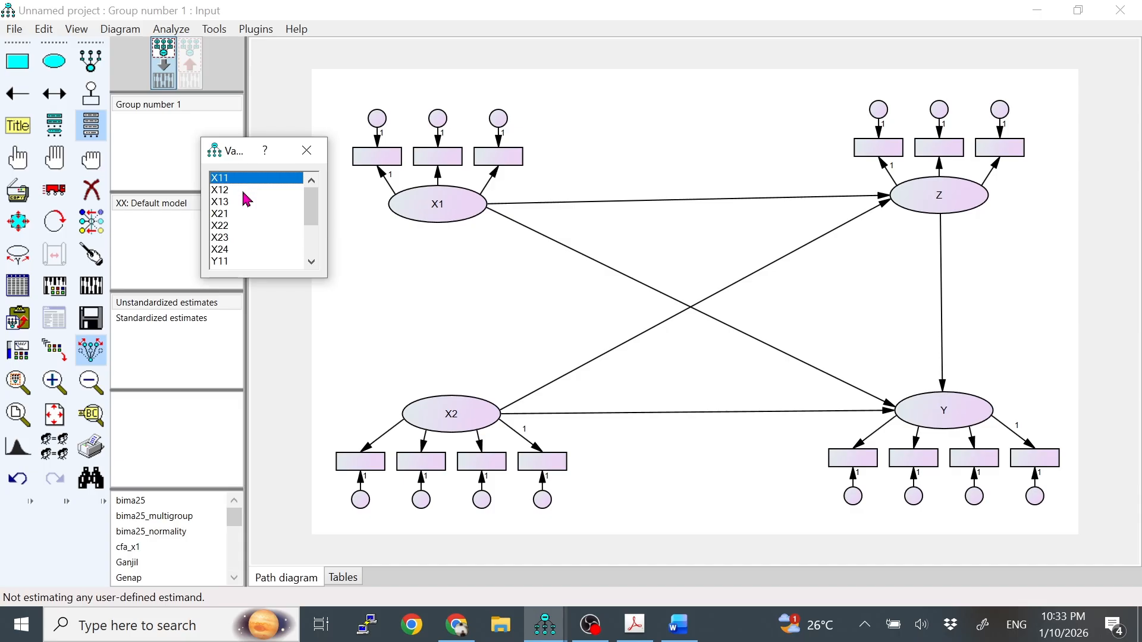
click(244, 191)
click(243, 202)
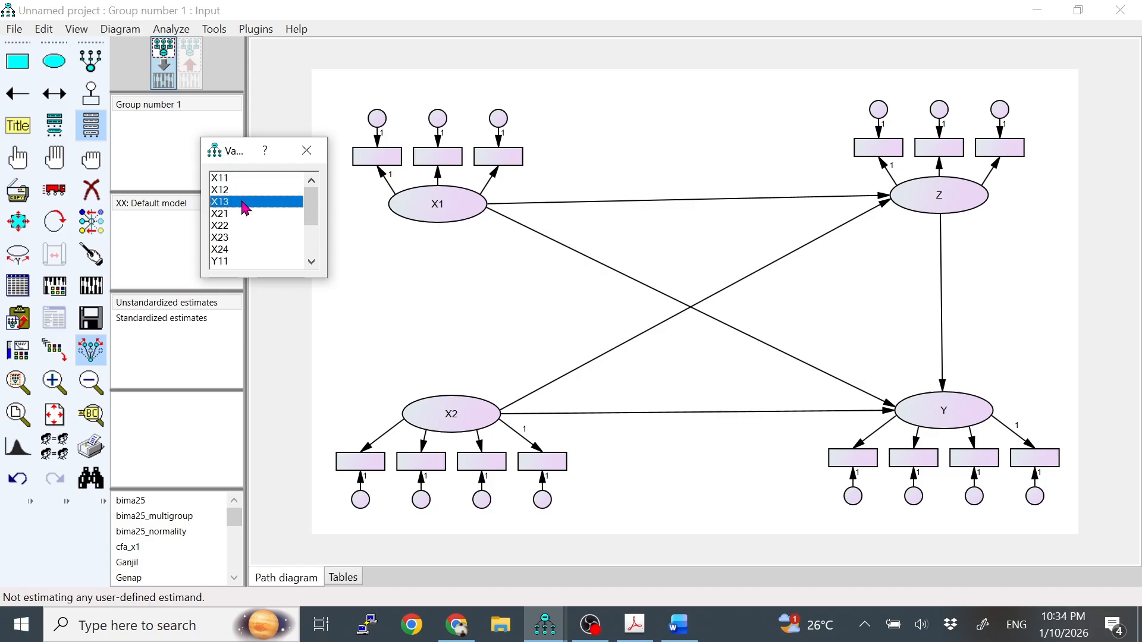
click(254, 178)
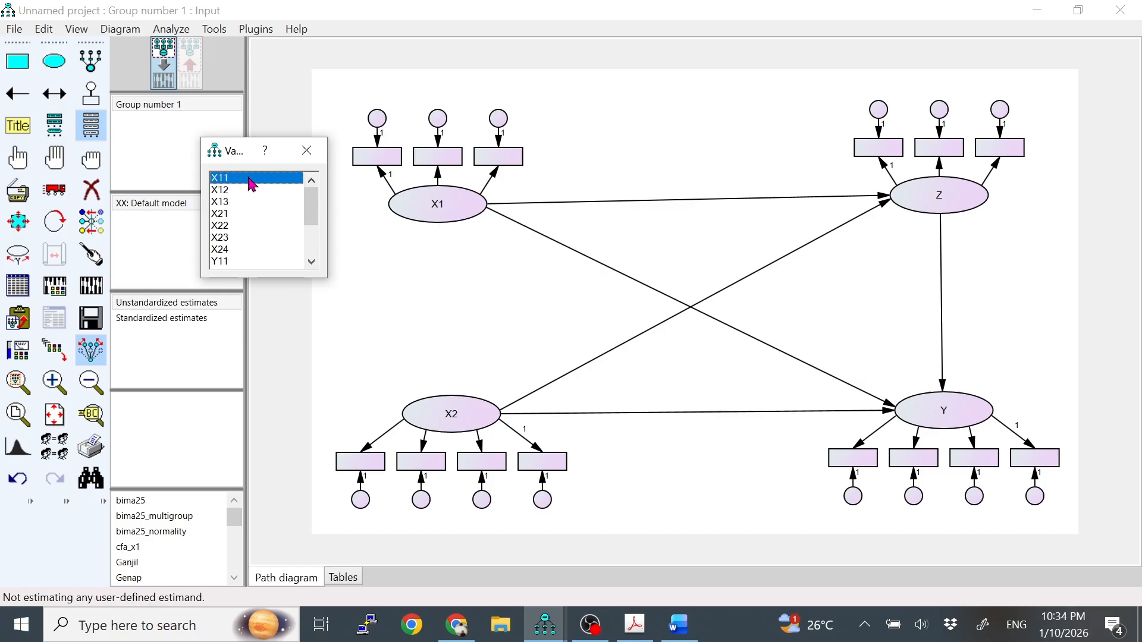
drag(261, 186, 381, 160)
drag(284, 186, 377, 159)
drag(272, 190, 433, 171)
drag(288, 201, 498, 160)
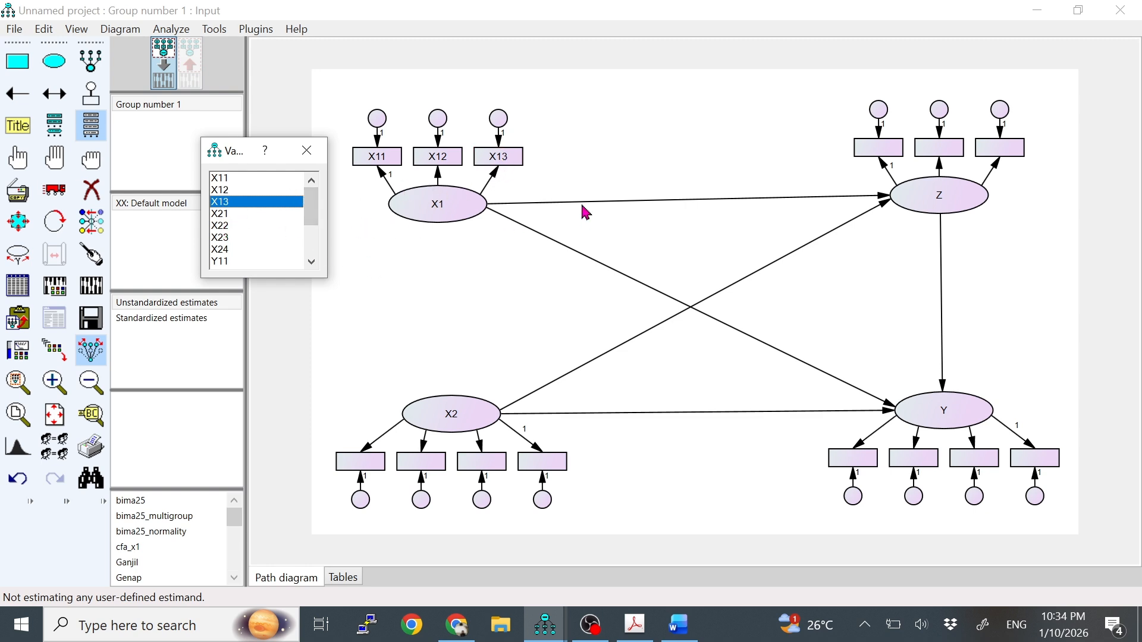
Assign data set variables X21, X22, X23 and X24 to X2's four indicators in order from left to right.
drag(240, 146, 269, 326)
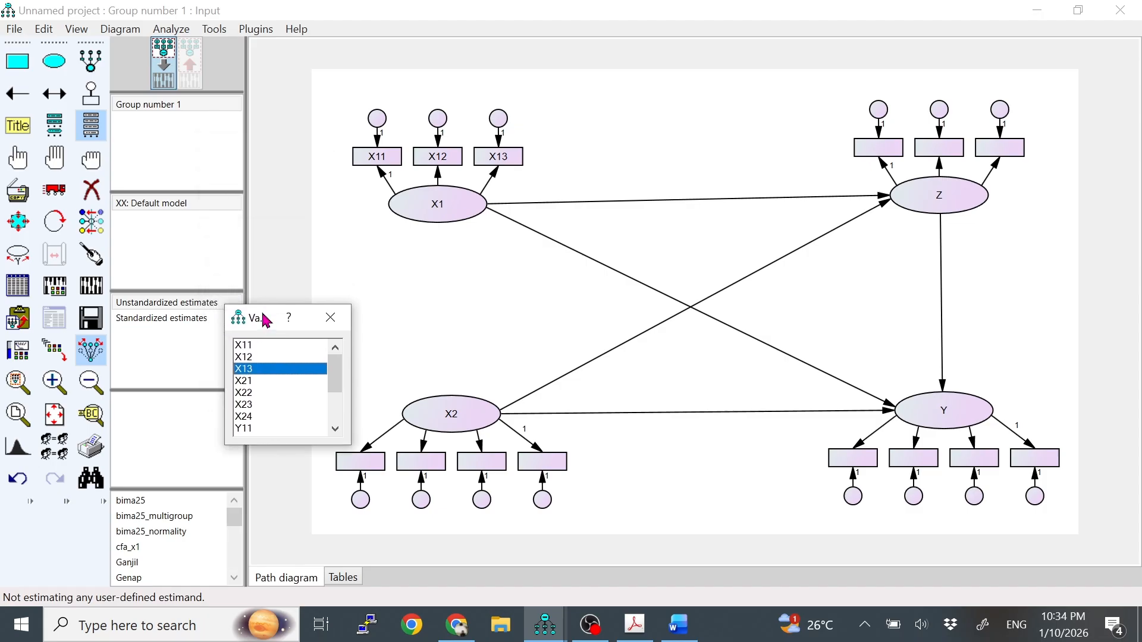
click(305, 382)
drag(308, 387, 355, 463)
drag(291, 394, 406, 468)
drag(327, 406, 468, 475)
drag(295, 417, 530, 462)
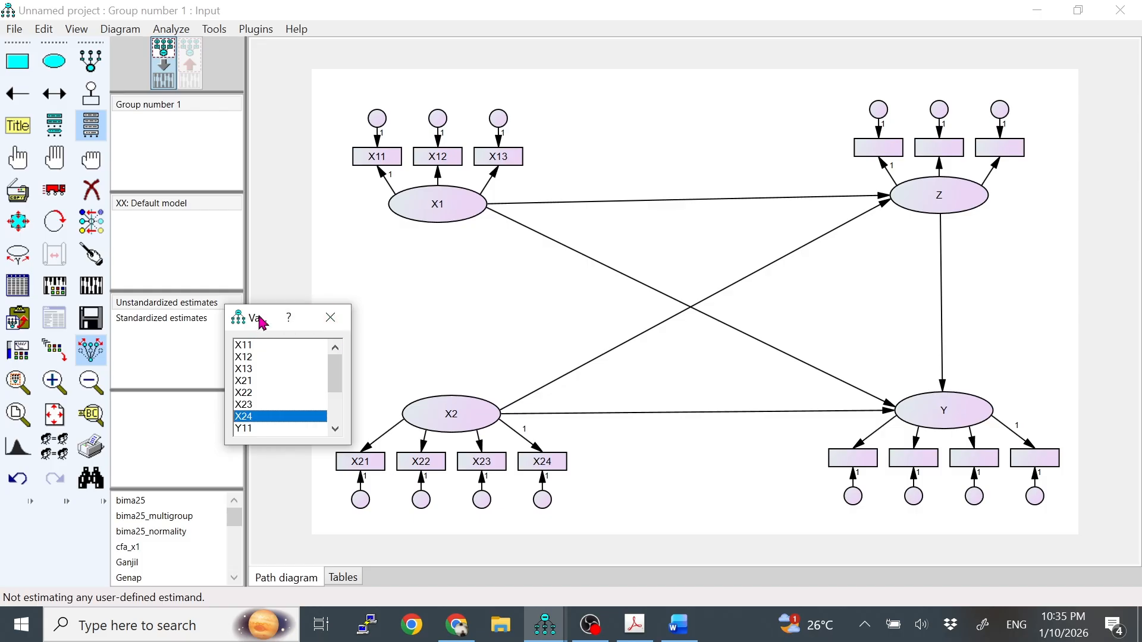
Assign data set variables Z11, Z12 and Z13 to Z's three indicators in order from left to right.
drag(257, 325, 726, 99)
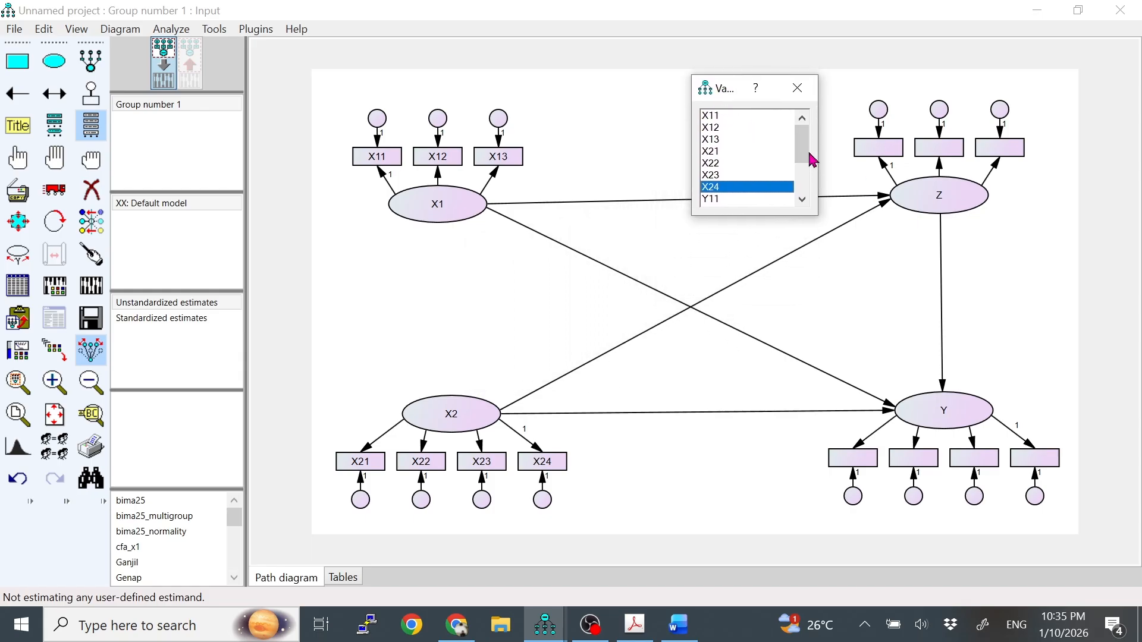
drag(806, 154, 871, 156)
click(763, 175)
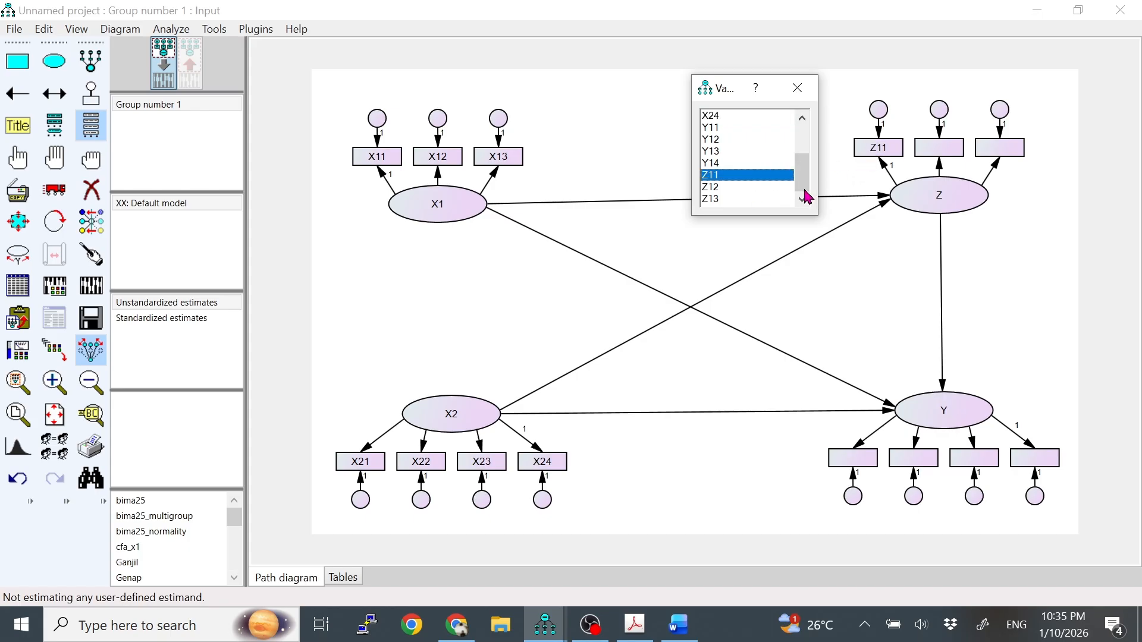
click(779, 188)
drag(777, 189, 931, 152)
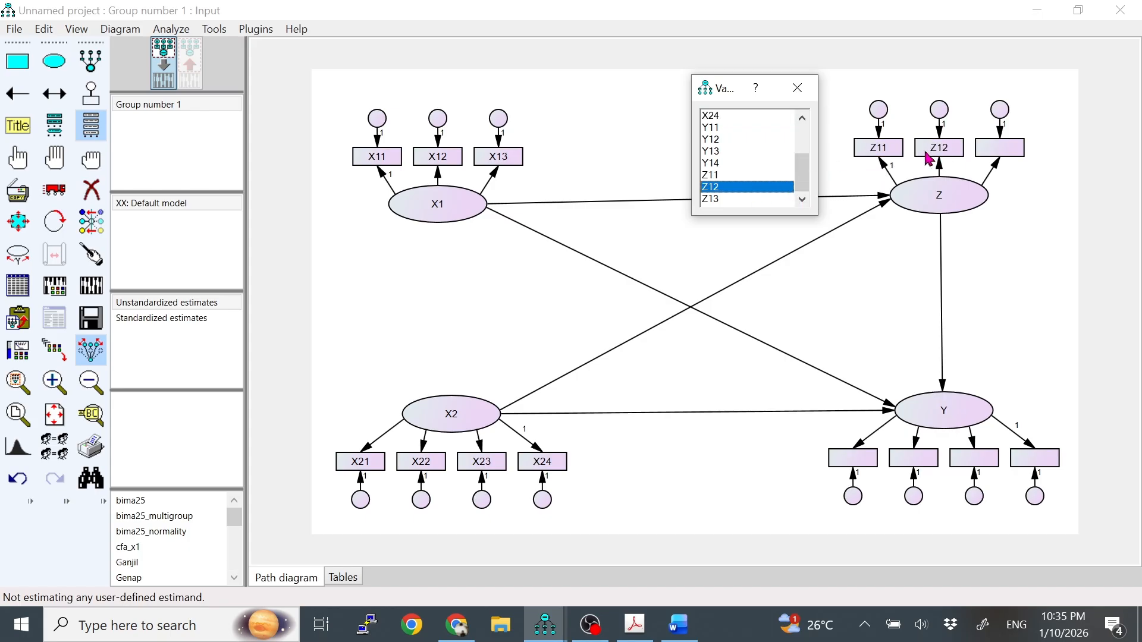
click(764, 200)
drag(777, 204, 1002, 152)
Assign data set variables Y11, Y12, Y13 and Y14 to Y's indicators from left to right and close the variable list.
drag(727, 89, 777, 280)
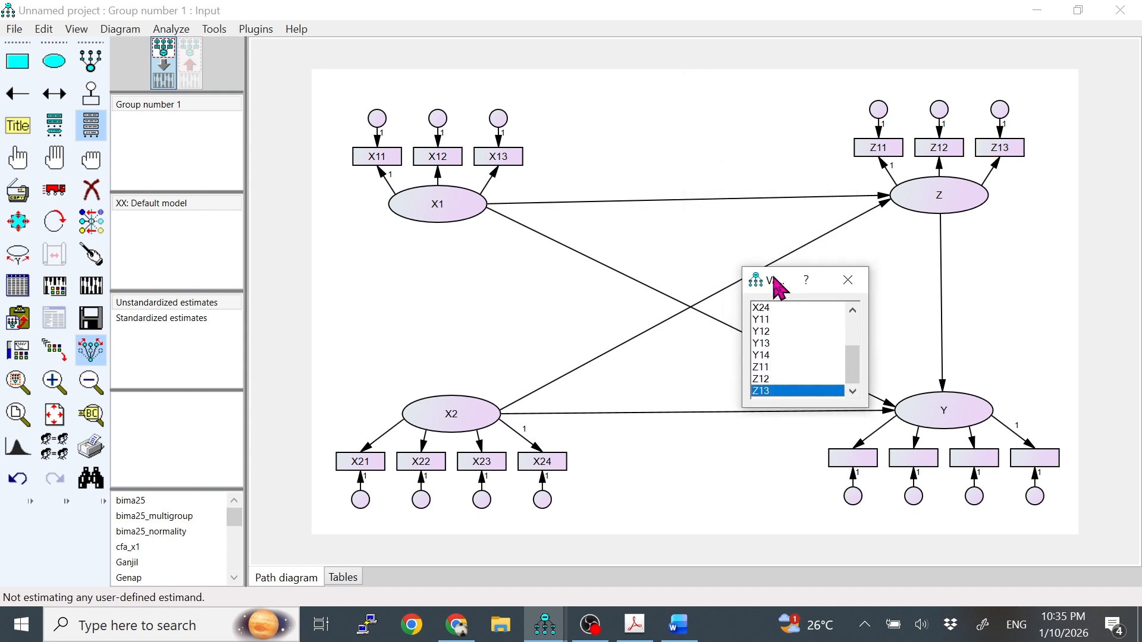
click(794, 321)
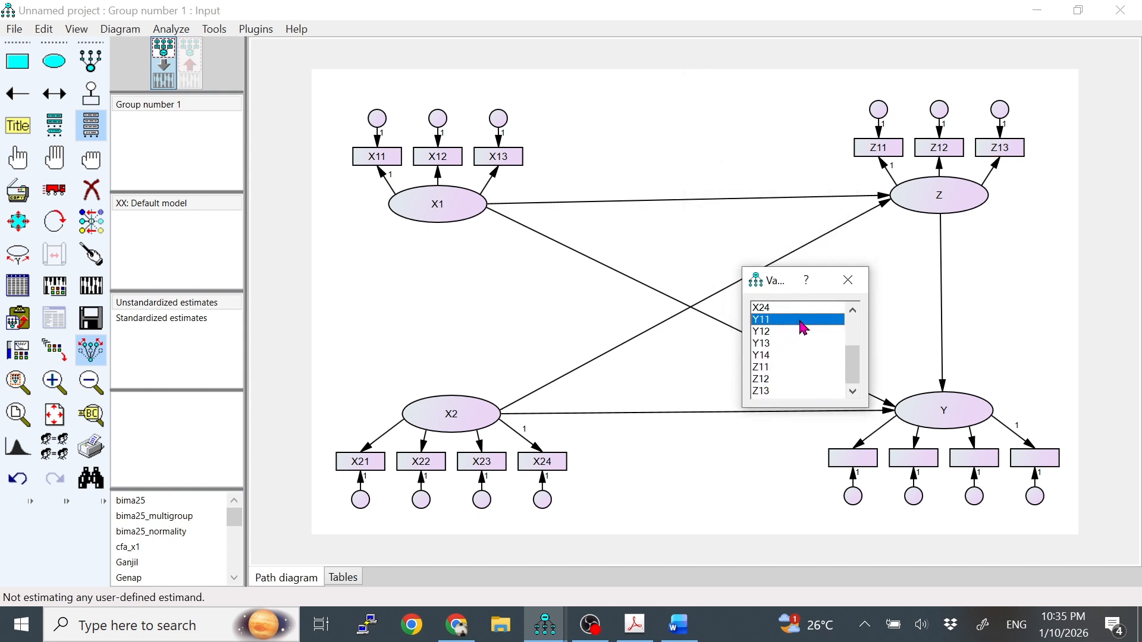
drag(799, 324, 842, 457)
click(811, 332)
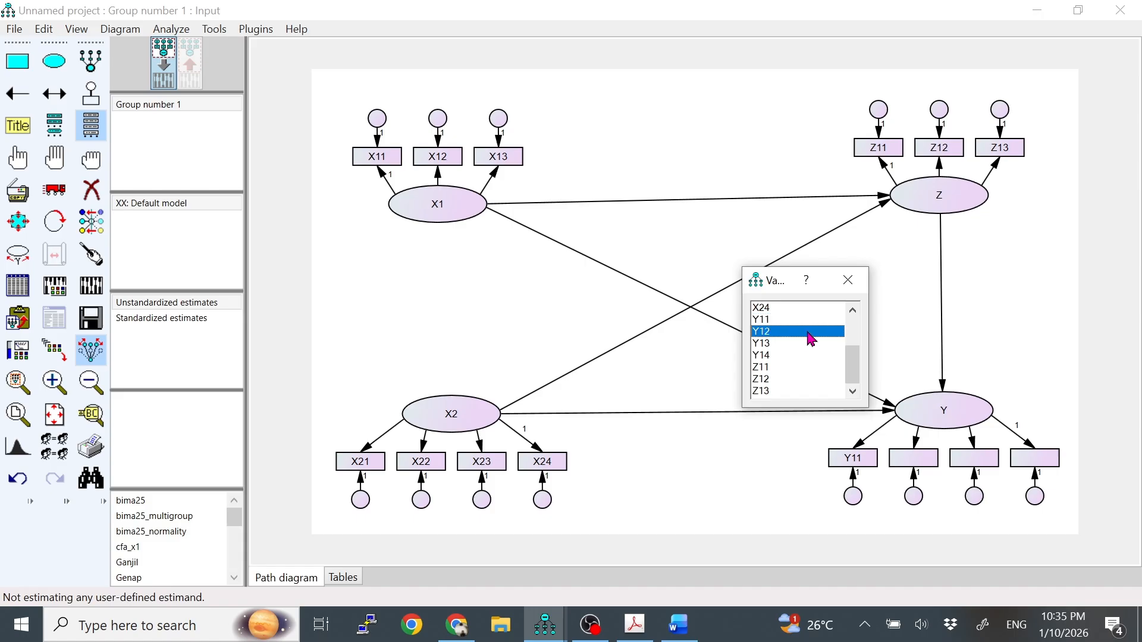
drag(810, 332, 914, 458)
click(786, 348)
drag(786, 347, 974, 458)
click(803, 357)
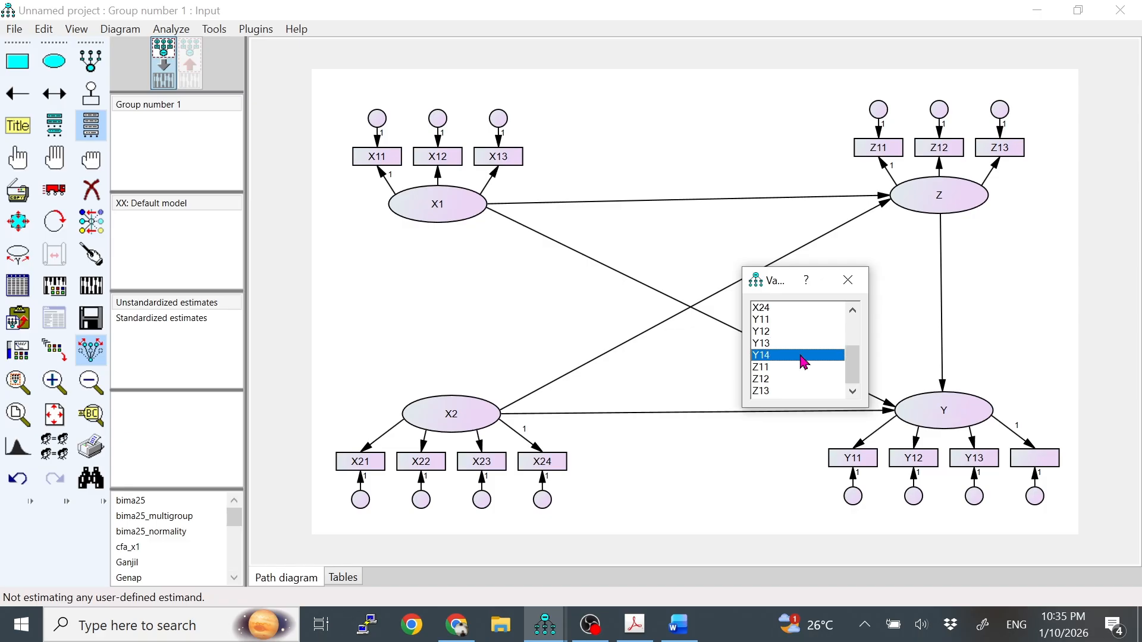
drag(802, 357, 1020, 458)
click(849, 280)
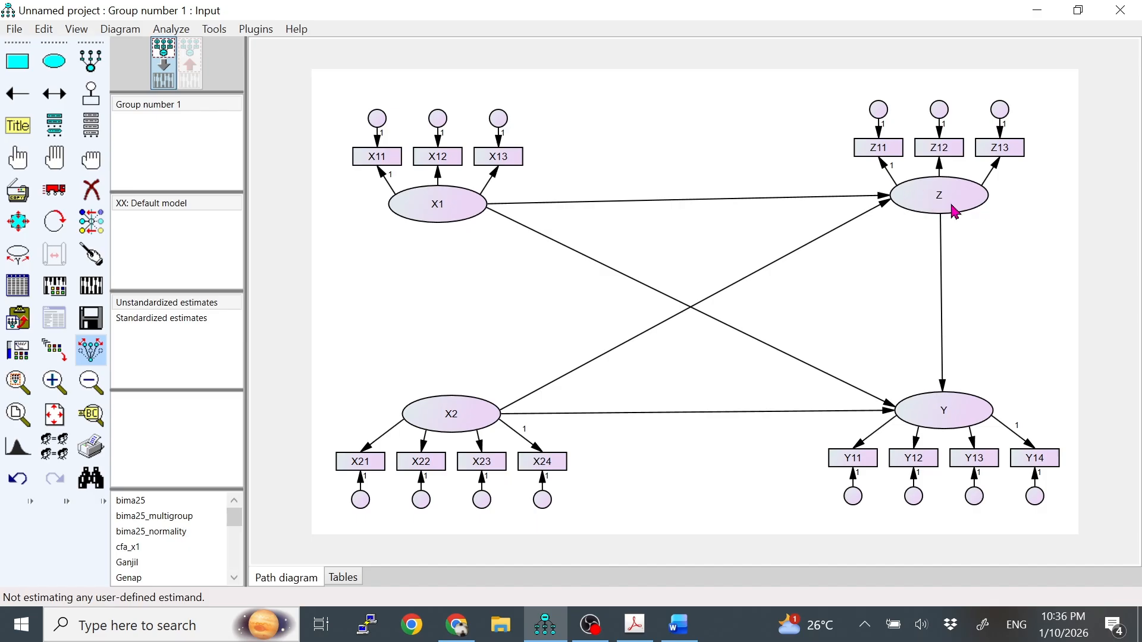
Add a unique residual variable to Z and Y, rotating Z's to its lower right and Y's to its upper right.
click(93, 102)
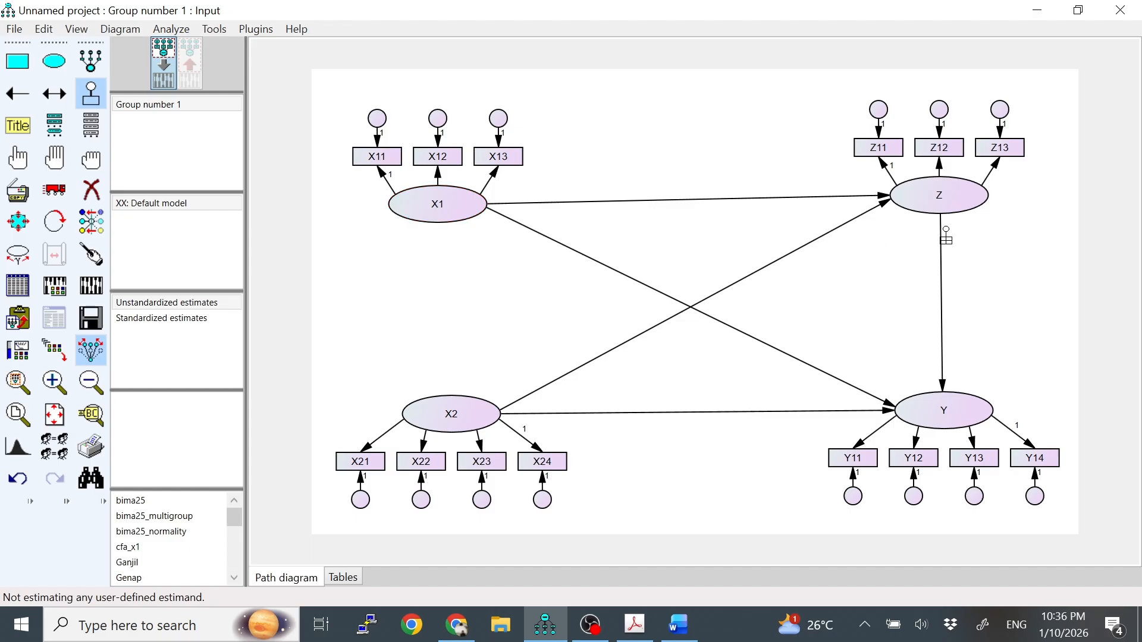
click(943, 195)
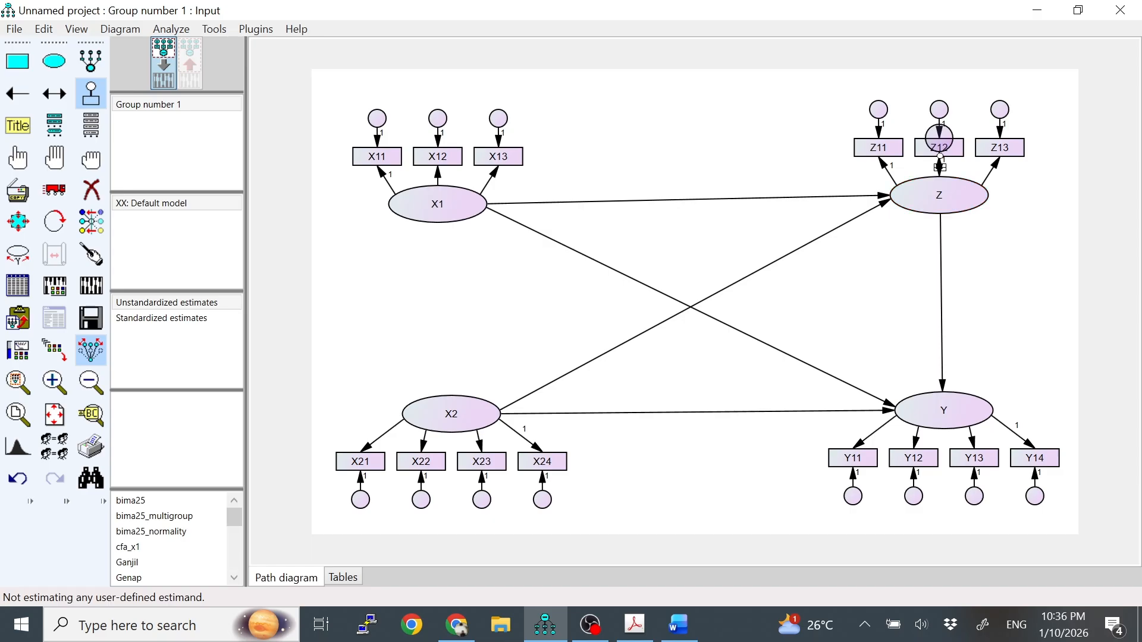
click(942, 195)
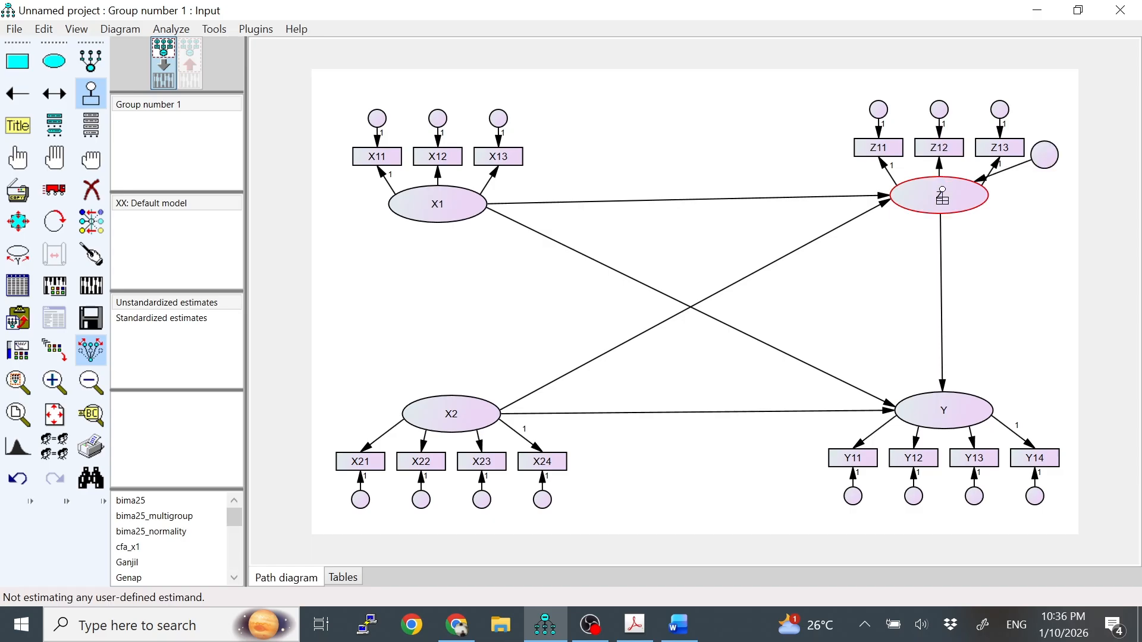
click(942, 196)
click(942, 195)
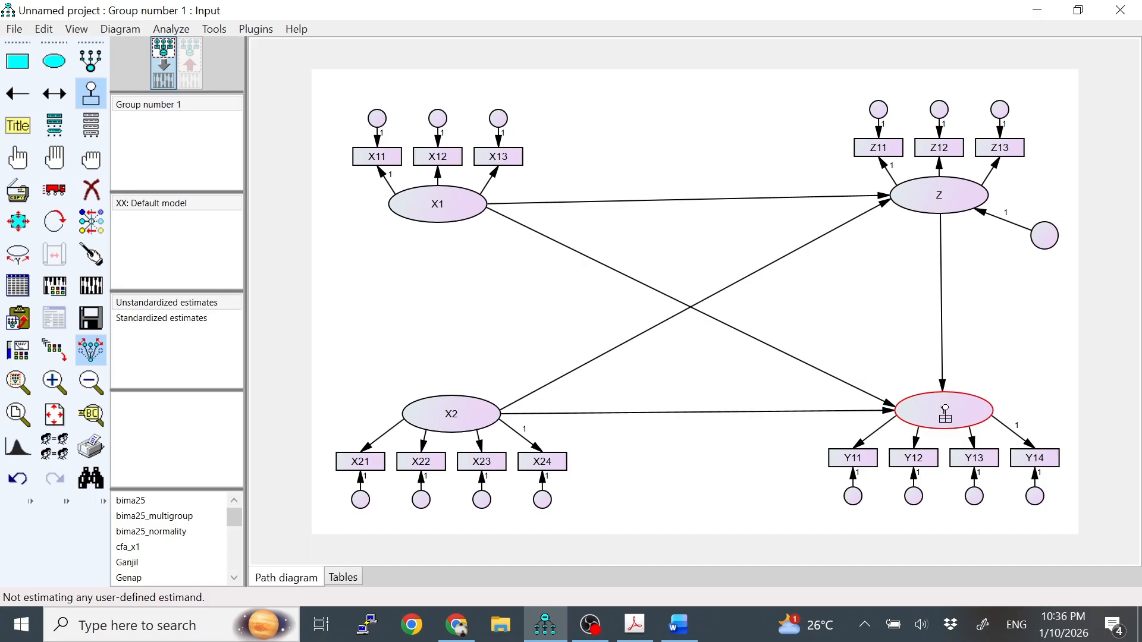
click(940, 414)
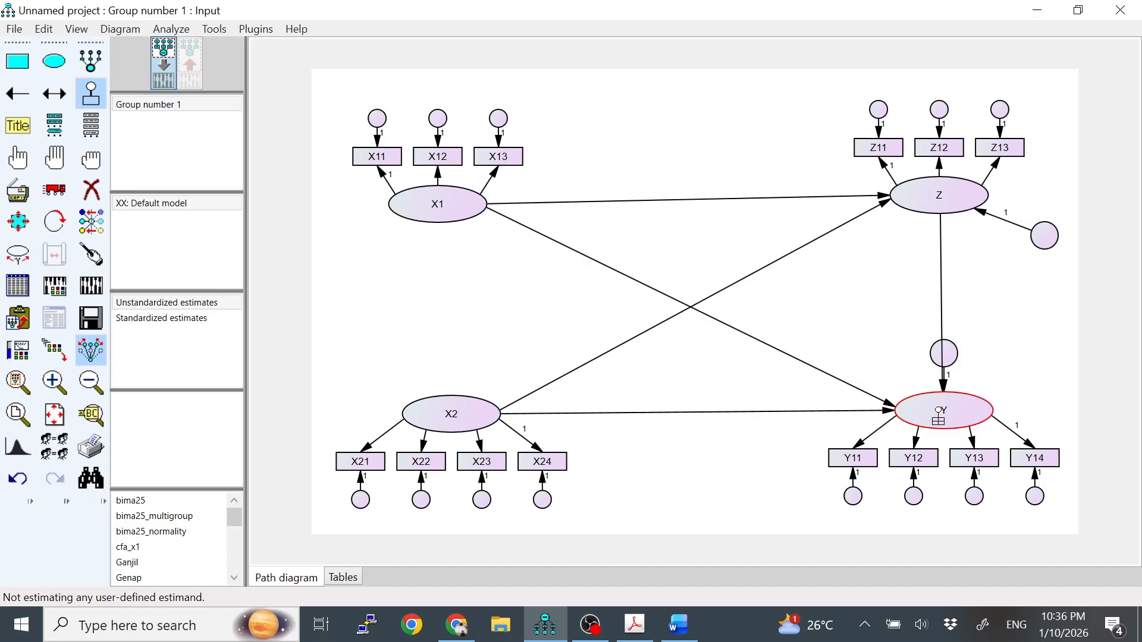
click(939, 415)
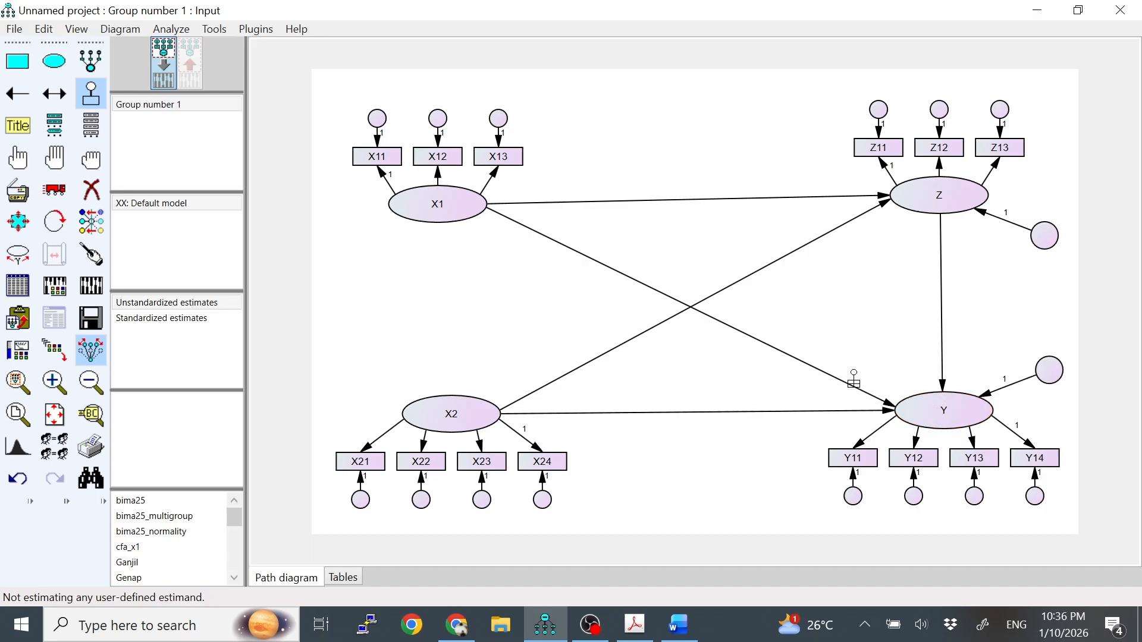
click(88, 92)
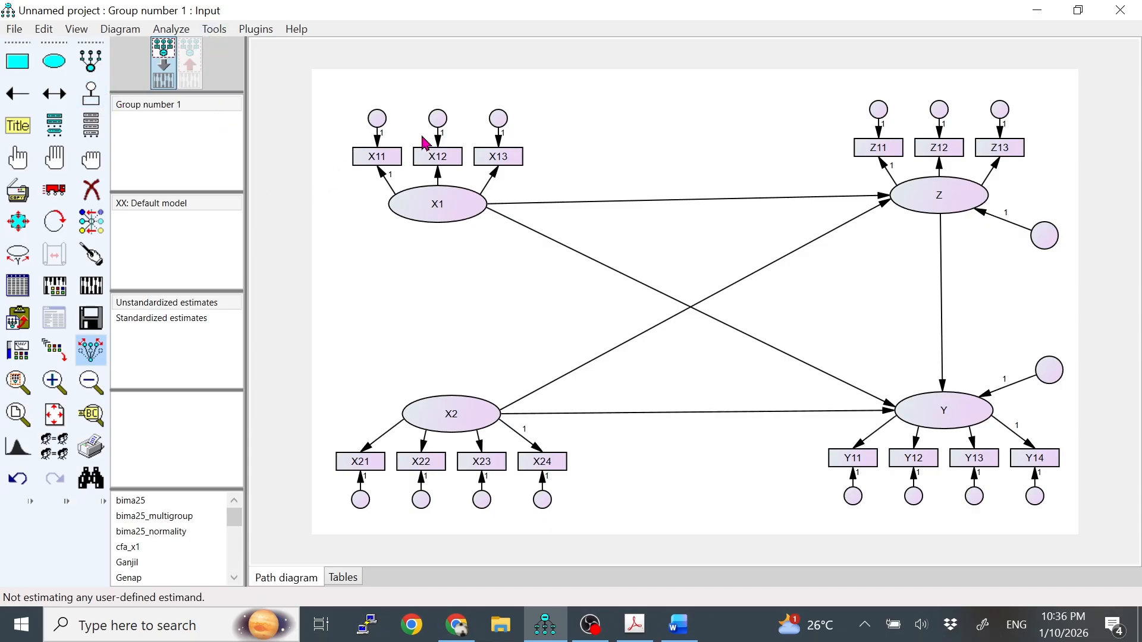
Name all the unnamed error and residual circles automatically with the Name Unobserved Variables plugin.
double_click(378, 122)
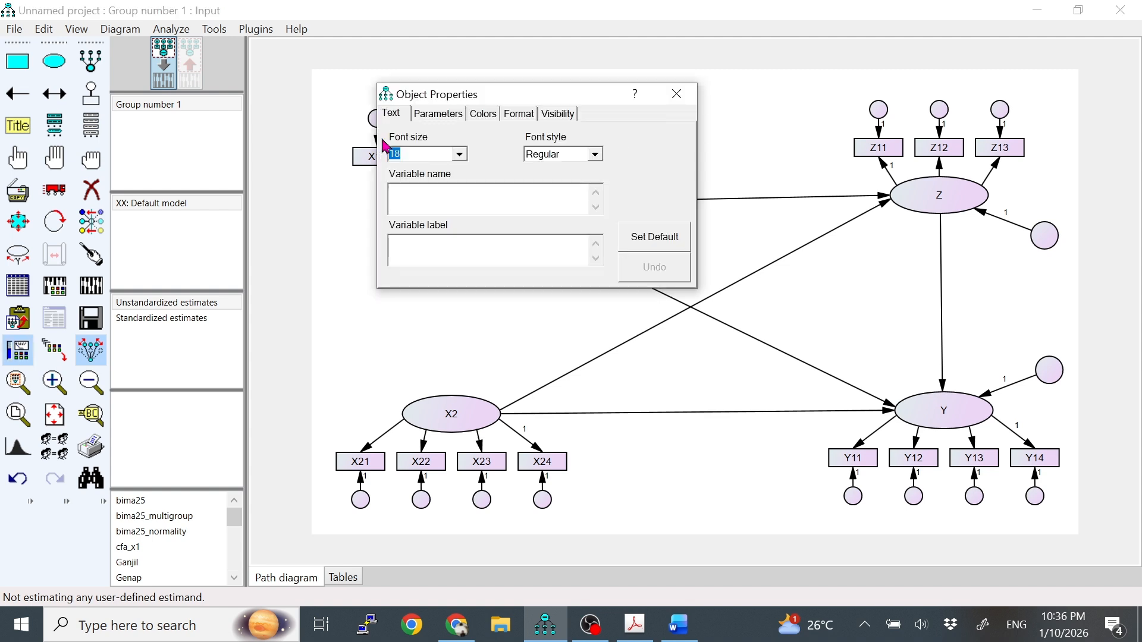
click(686, 101)
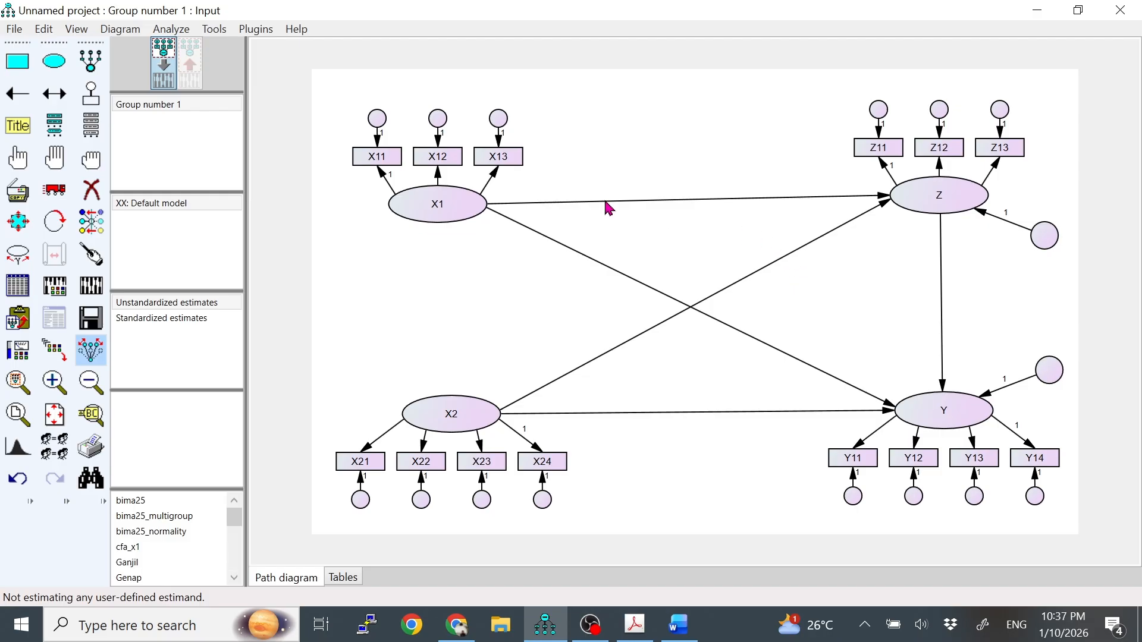
click(255, 34)
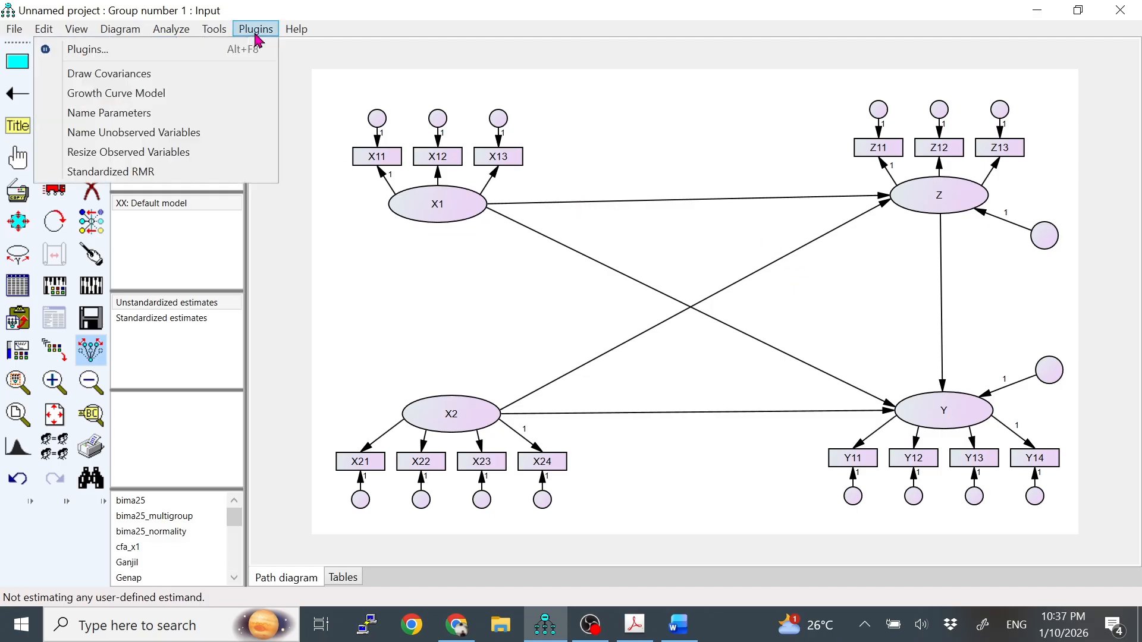
click(217, 132)
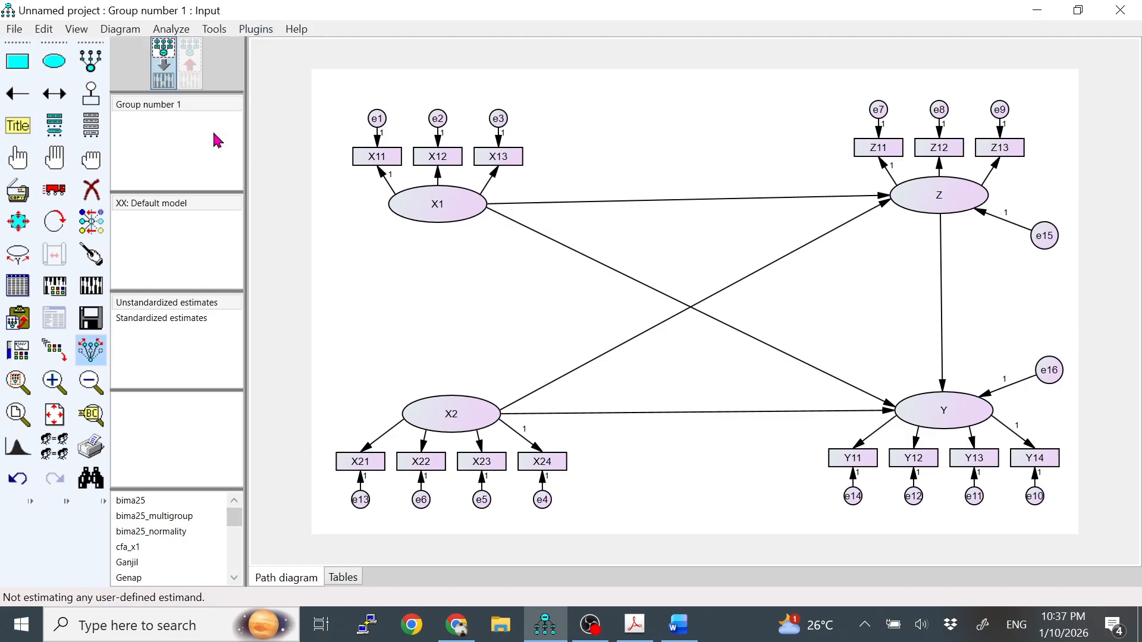